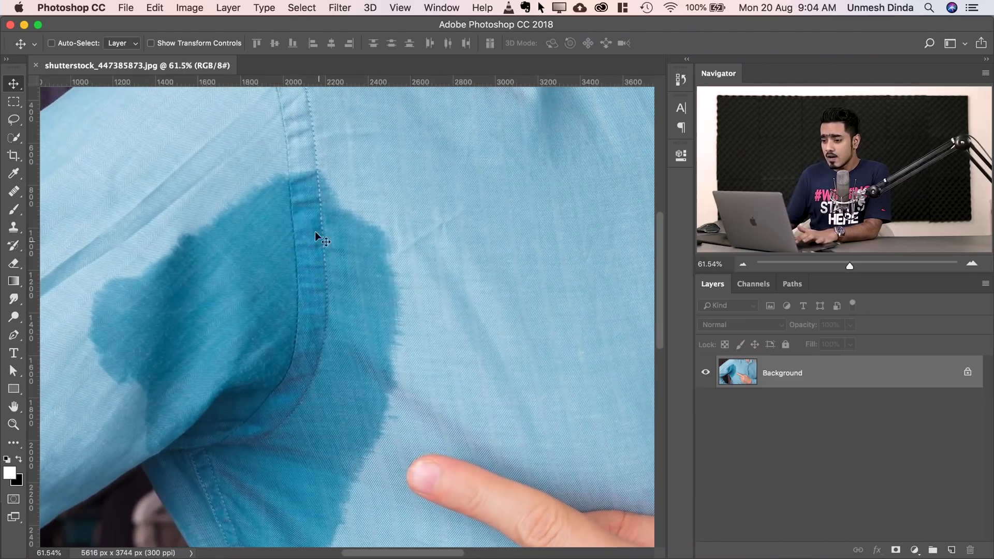
scroll(264, 230, "up", 3)
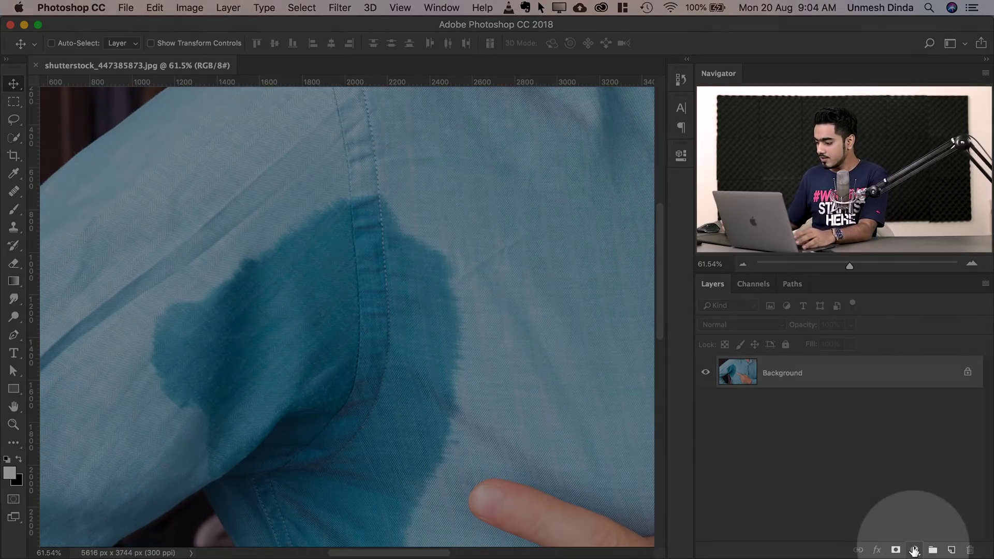
- Add a Hue/Saturation adjustment layer, target the stain's Cyans range by sampling it on the shirt, and widen the adjustment settings
left_click(914, 550)
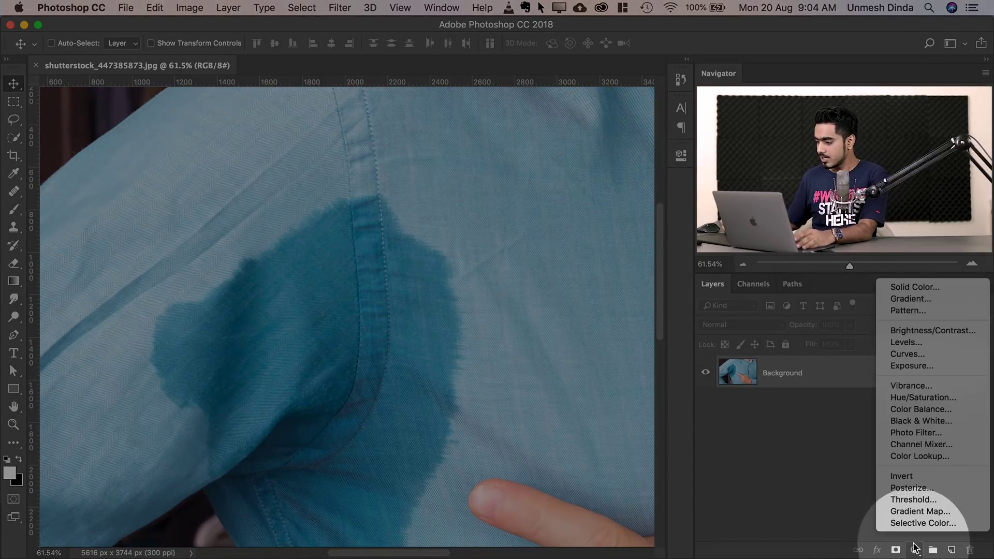
left_click(917, 399)
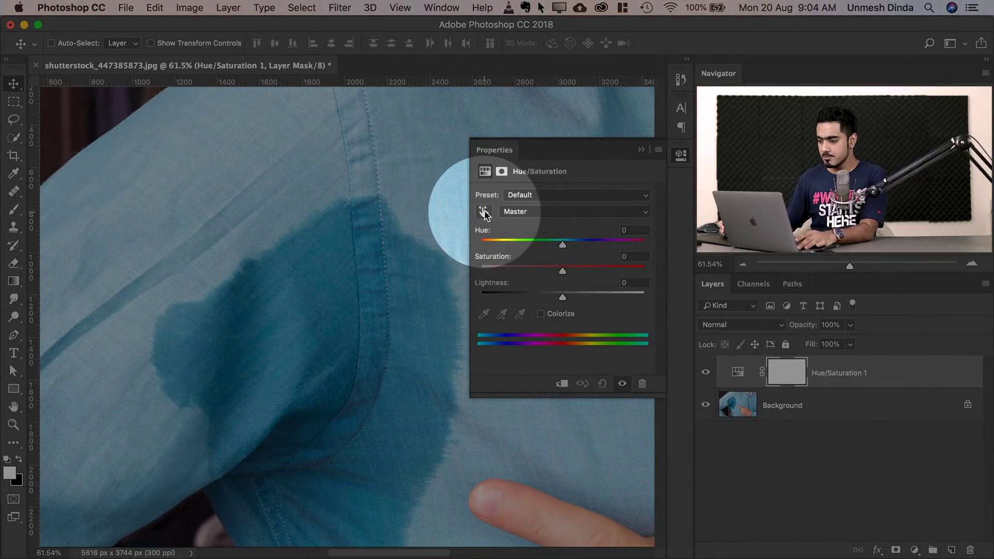
left_click(484, 212)
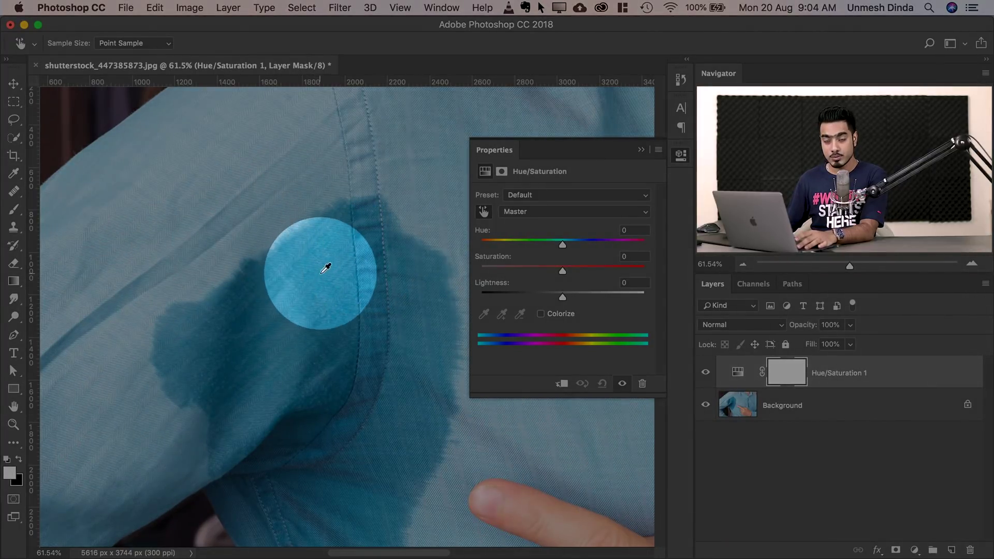
left_click(332, 270)
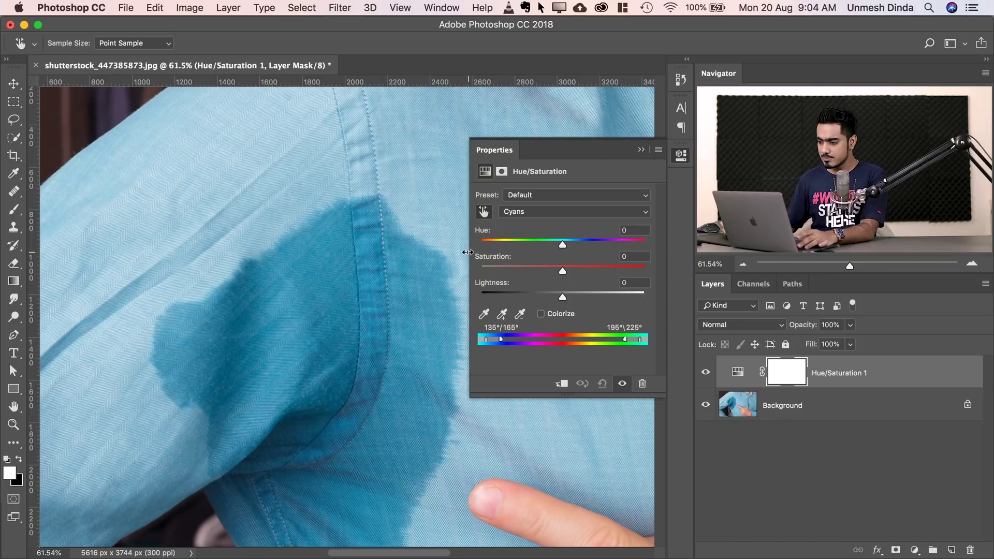
left_click_drag(467, 252, 364, 252)
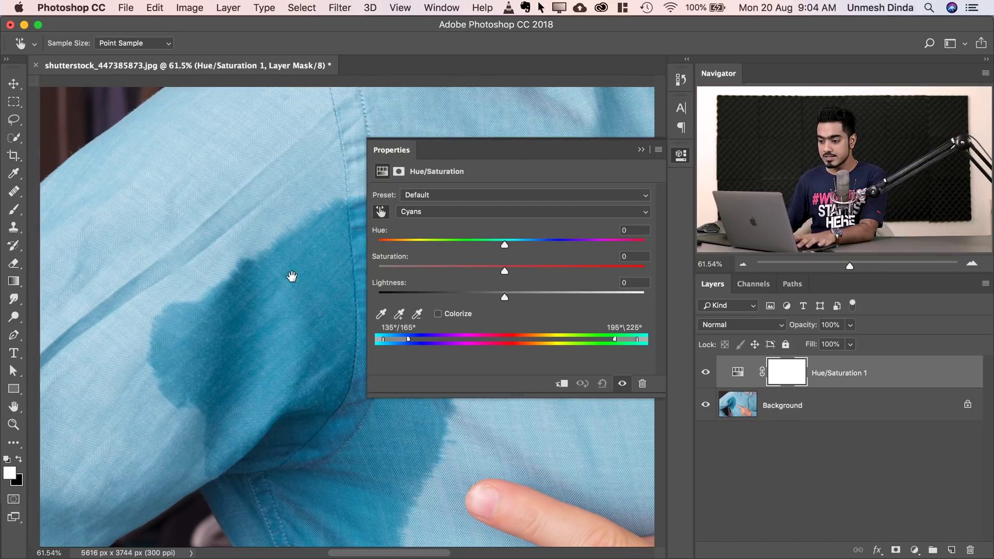
left_click_drag(283, 279, 195, 288)
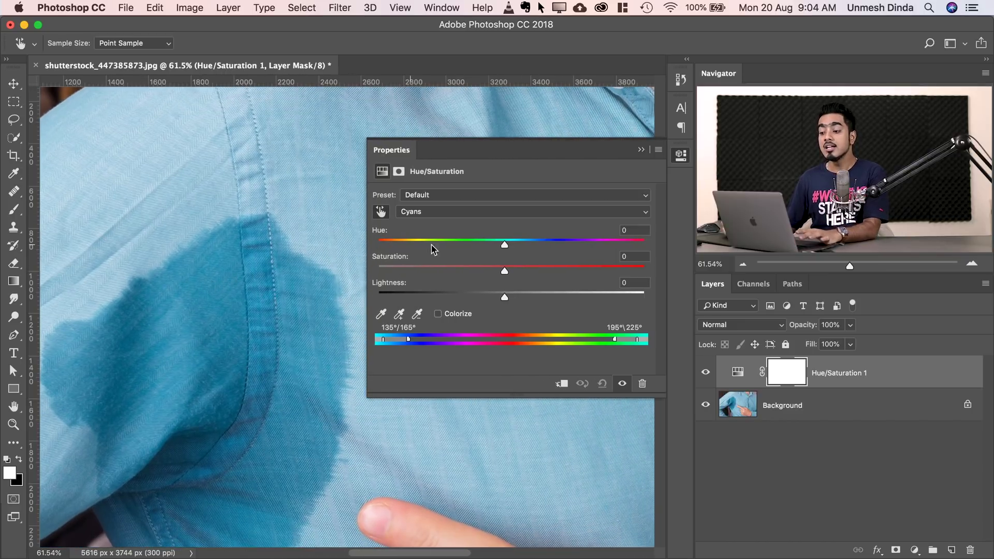
- Set the Cyans hue to +143 and saturation to +80, then adjust the affected colour range to 123°/153° and 225°\259°
left_click_drag(563, 247, 612, 242)
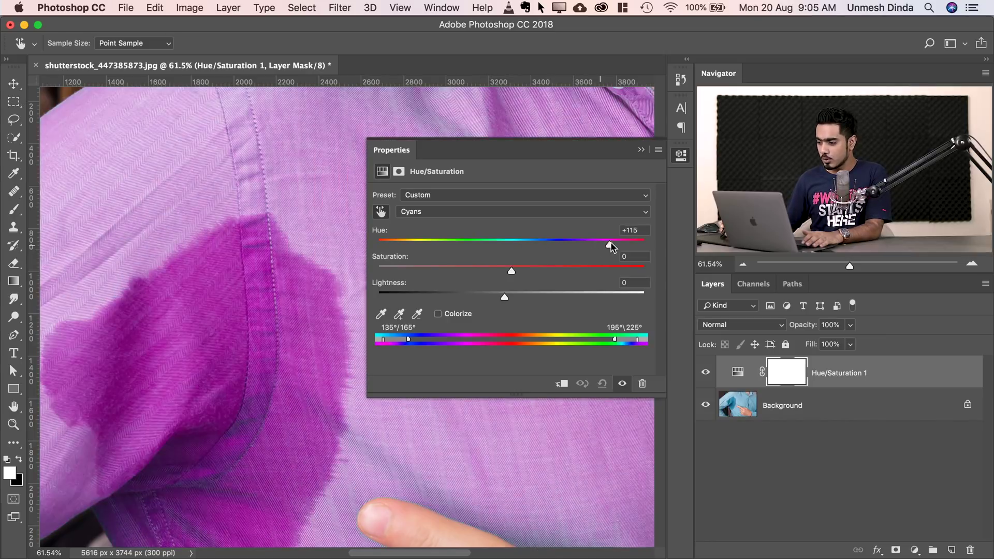
left_click_drag(535, 274, 619, 269)
left_click_drag(210, 317, 257, 288)
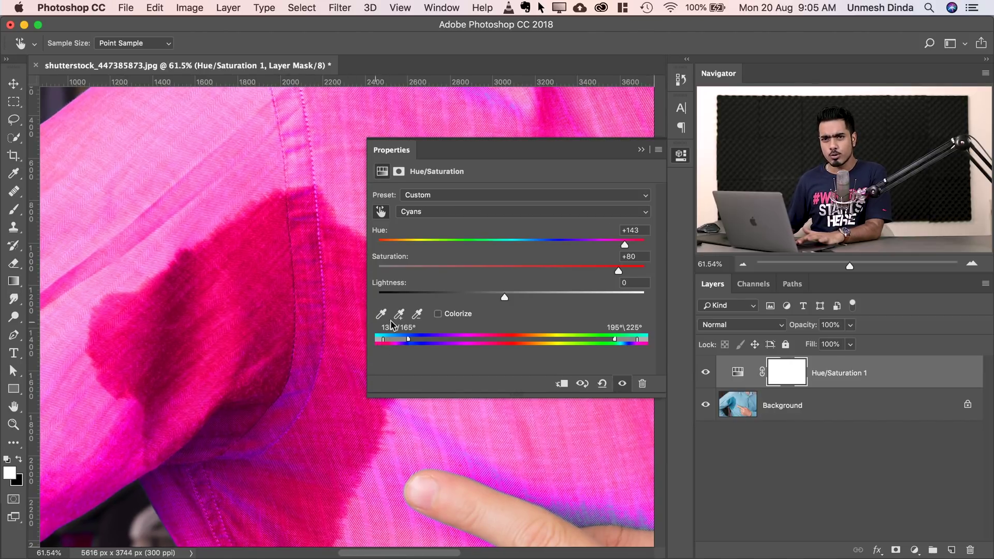
scroll(279, 311, "down", 2)
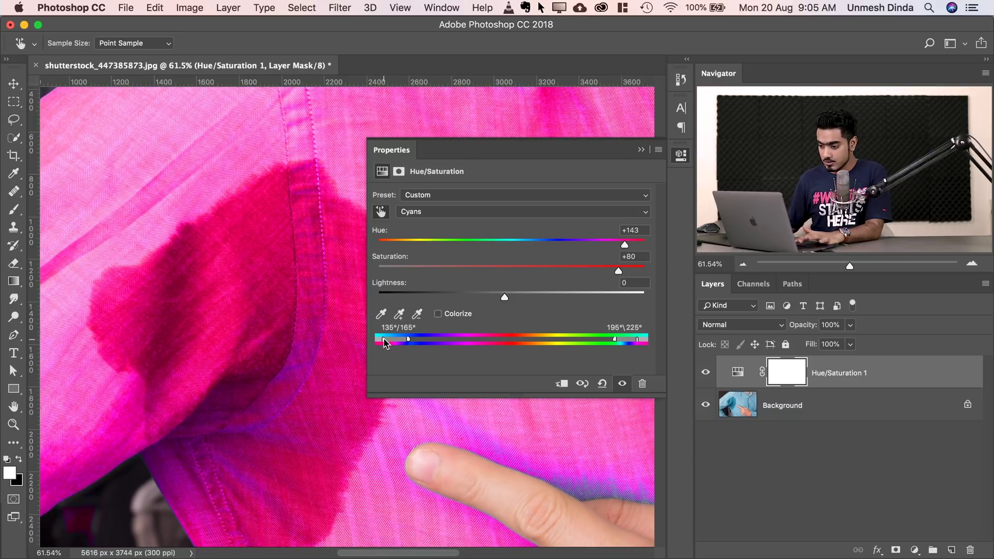
left_click_drag(386, 344, 399, 343)
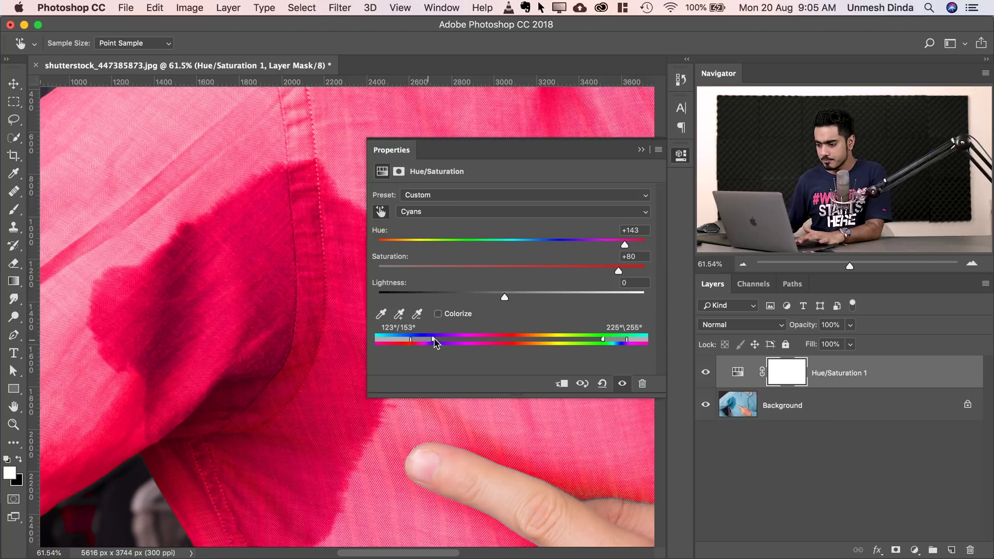
- Reset the Cyans saturation and hue to 0 and collapse the adjustment settings
left_click(506, 267)
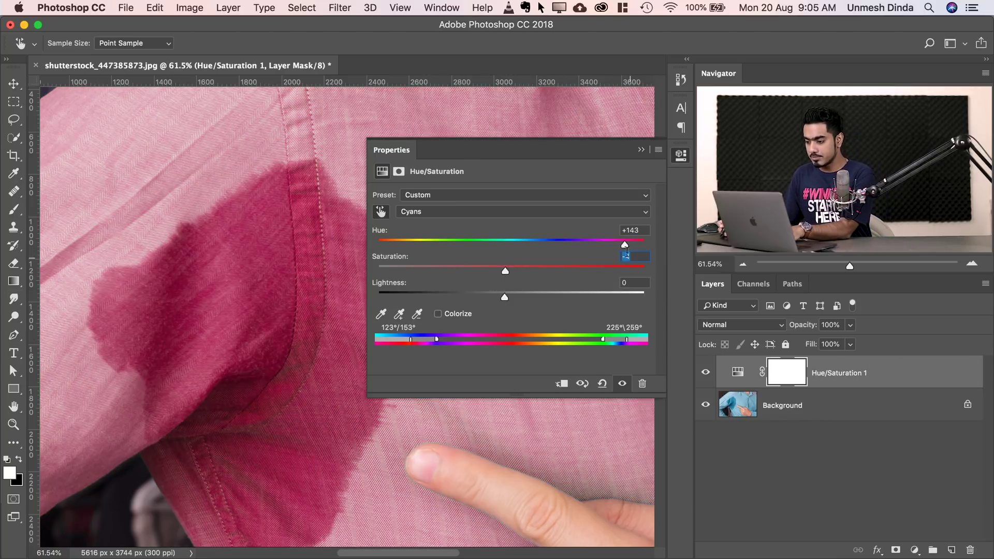
left_click(635, 231)
type("0")
key("Return")
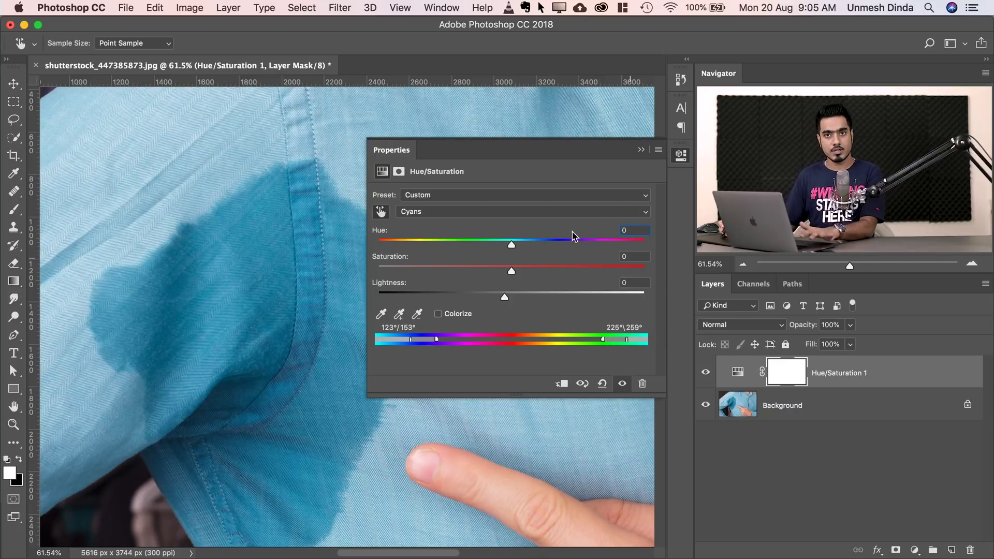
left_click(641, 151)
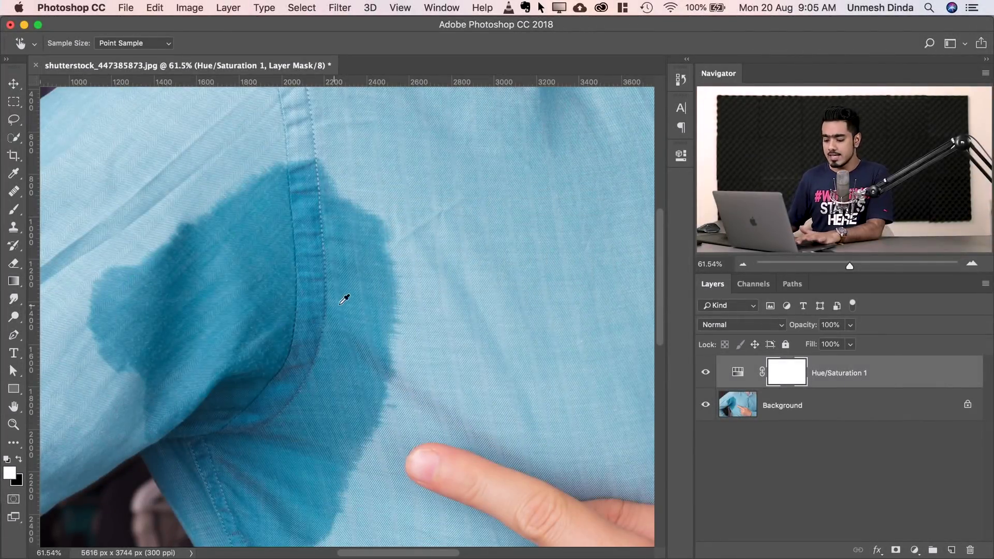
- Reopen the Hue/Saturation adjustment and set the Master hue to +91 and saturation to +47 as a temporary purple tint
left_click_drag(327, 310, 404, 285)
double_click(737, 371)
key("v")
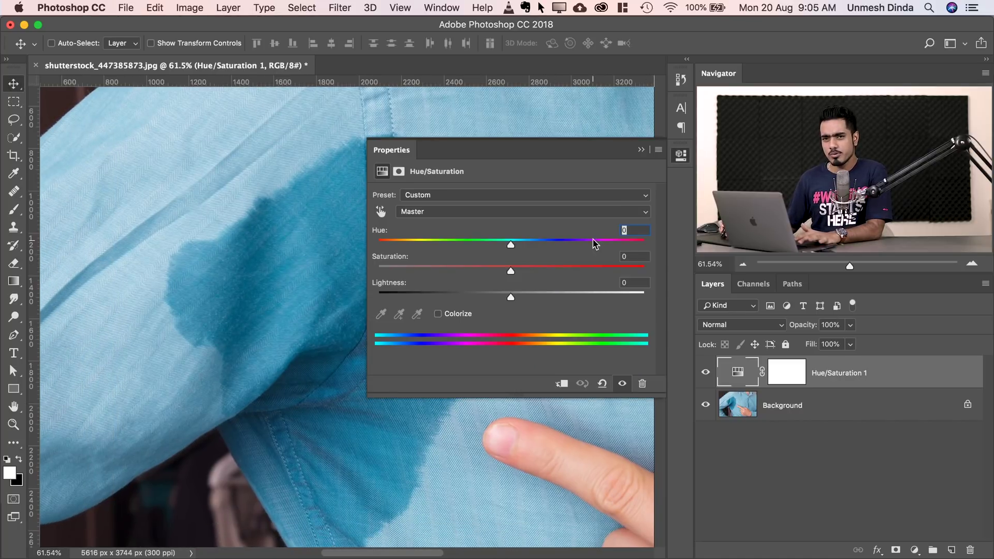
left_click_drag(525, 245, 595, 245)
left_click_drag(510, 271, 574, 271)
left_click(641, 150)
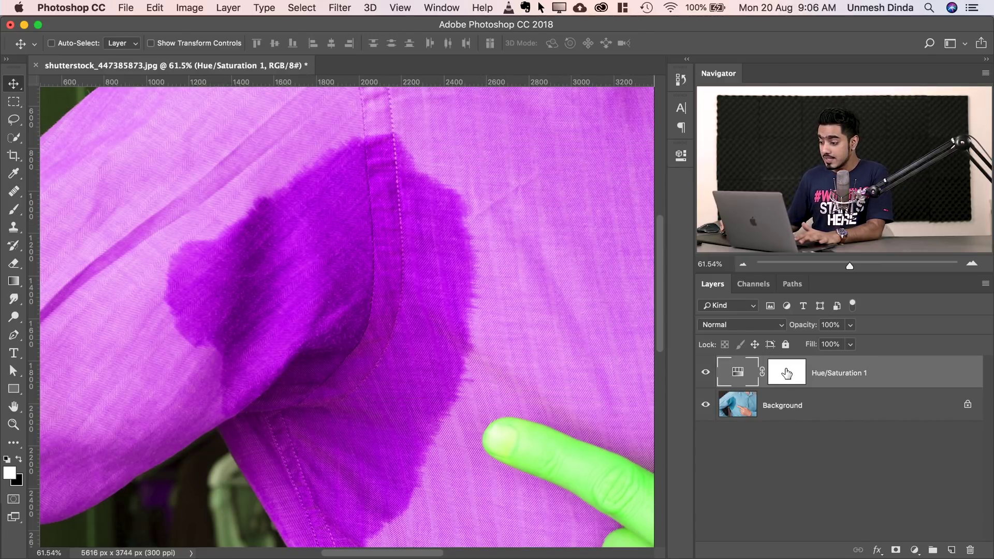
- Invert the Hue/Saturation layer mask to black and paint the entire stain white on it with a soft 307 px brush
left_click(786, 373)
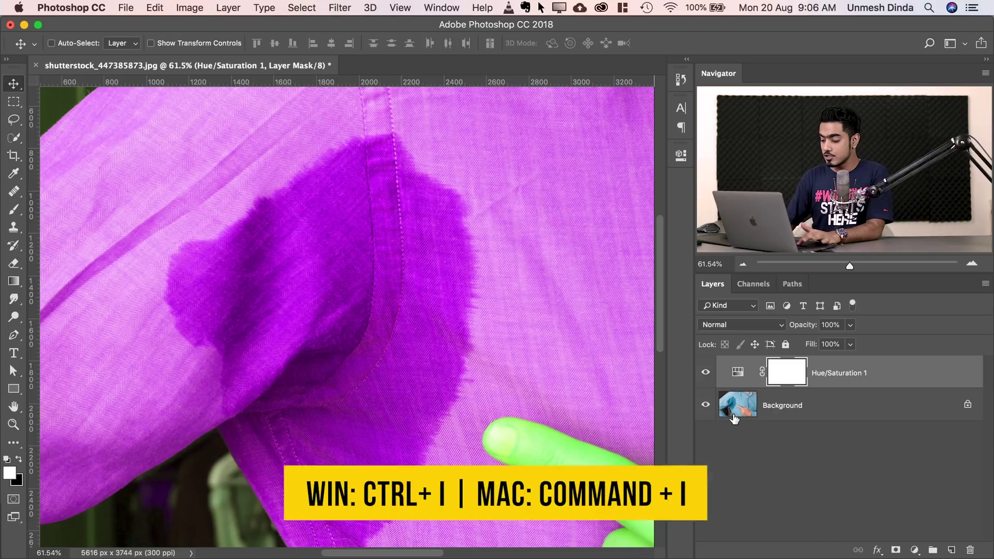
key("super+i")
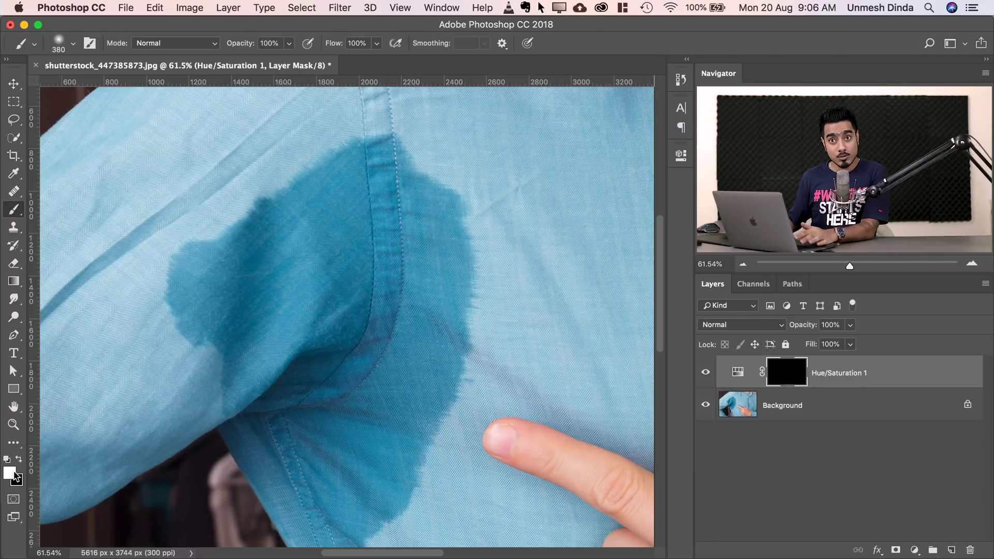
mouse_move(362, 277)
left_mouse_down()
mouse_move(286, 286)
mouse_move(256, 277)
mouse_move(256, 264)
mouse_move(345, 176)
mouse_move(312, 202)
left_mouse_up()
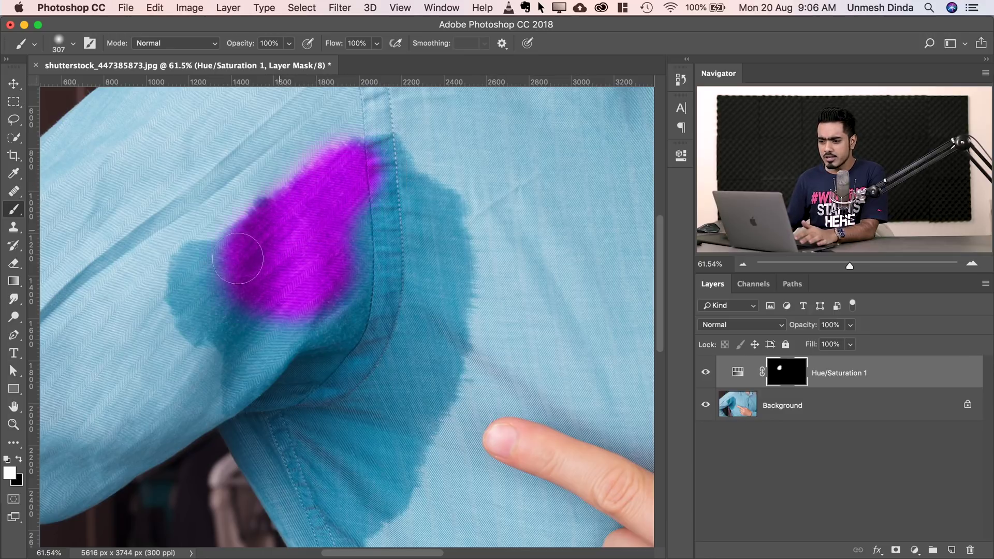
mouse_move(244, 254)
left_mouse_down()
mouse_move(225, 265)
mouse_move(269, 229)
mouse_move(217, 265)
mouse_move(195, 262)
mouse_move(189, 297)
mouse_move(250, 349)
mouse_move(253, 388)
mouse_move(268, 330)
mouse_move(356, 235)
mouse_move(437, 206)
mouse_move(448, 251)
left_mouse_up()
key("space")
left_click_drag(404, 306, 372, 262)
mouse_move(357, 209)
left_mouse_down()
mouse_move(359, 255)
mouse_move(370, 246)
mouse_move(390, 294)
mouse_move(410, 218)
mouse_move(396, 308)
mouse_move(383, 317)
mouse_move(339, 291)
mouse_move(311, 326)
left_mouse_up()
scroll(310, 326, "down", 2)
scroll(310, 326, "left", 1)
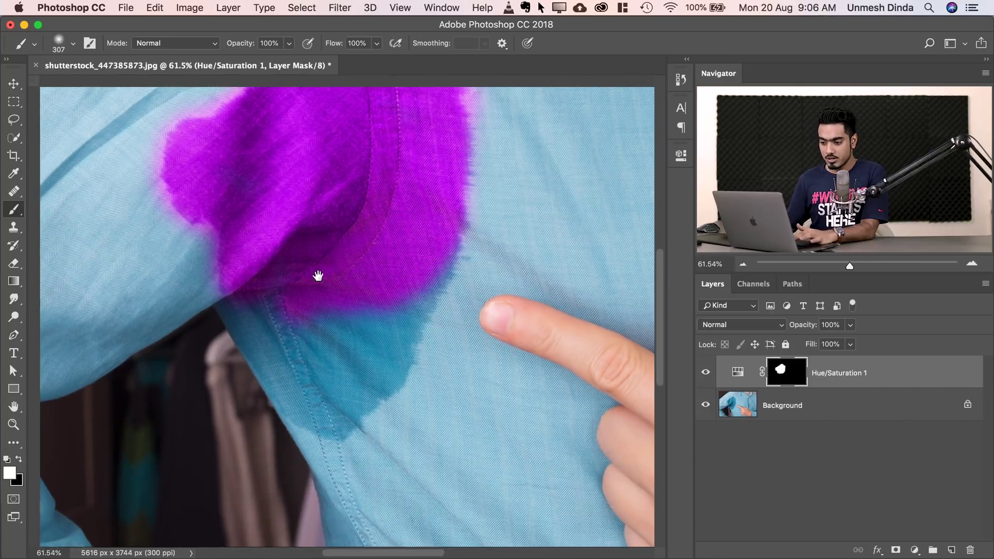
mouse_move(311, 287)
left_mouse_down()
mouse_move(290, 294)
mouse_move(267, 328)
mouse_move(236, 291)
mouse_move(310, 347)
mouse_move(416, 243)
mouse_move(398, 311)
mouse_move(415, 301)
mouse_move(412, 314)
mouse_move(372, 386)
mouse_move(317, 415)
mouse_move(280, 359)
left_mouse_up()
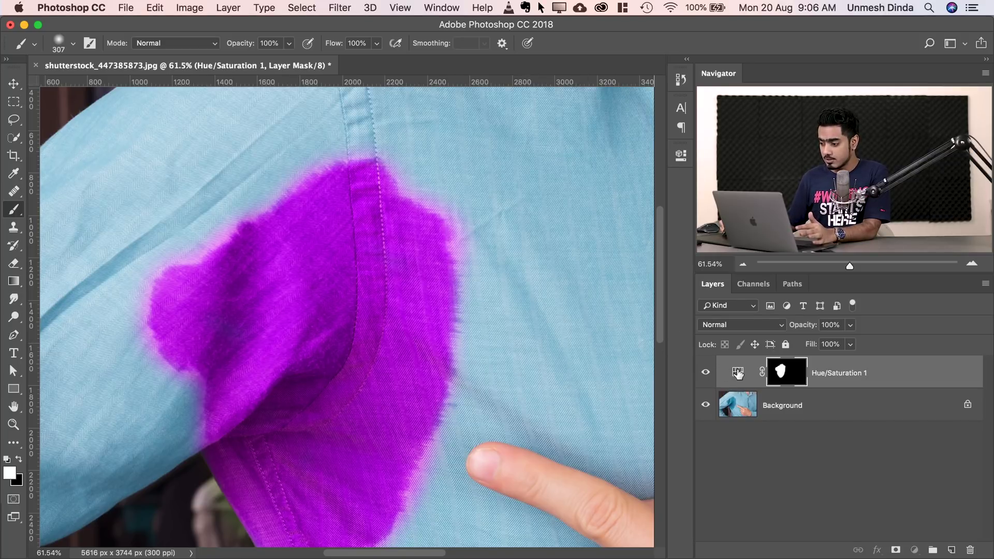
- Bring the masked Hue/Saturation adjustment's Master saturation and hue back to +1 each
double_click(737, 374)
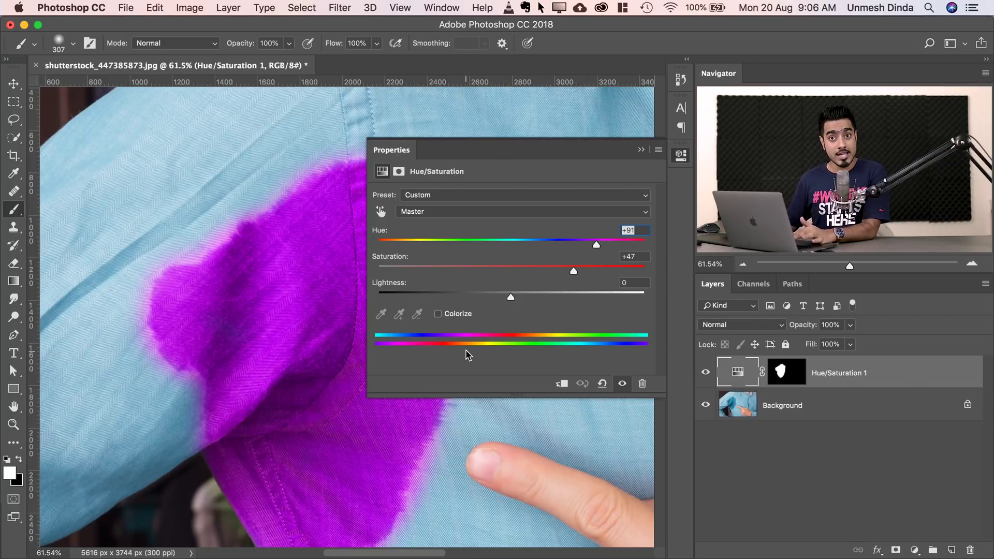
left_click(513, 269)
left_click(514, 242)
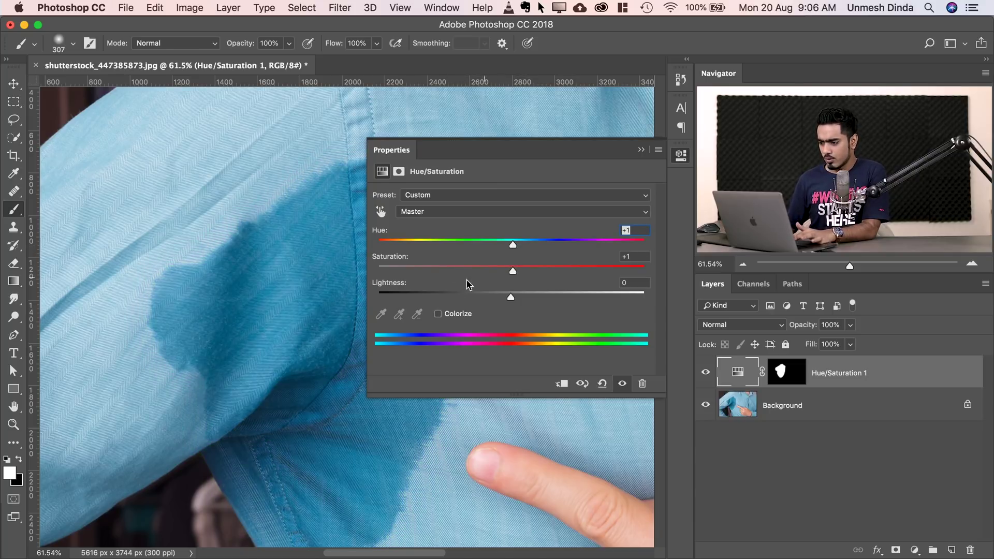
scroll(332, 262, "right", 5)
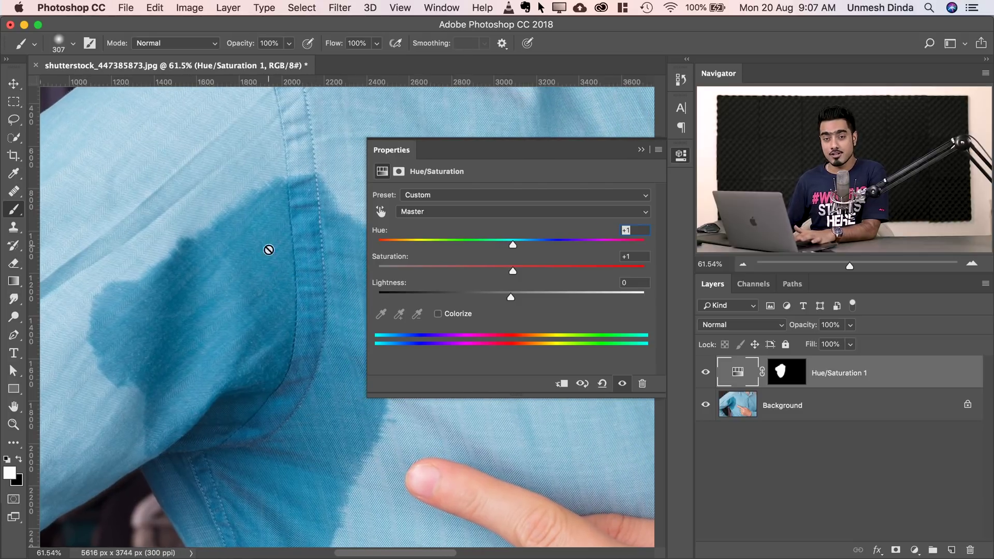
left_click_drag(284, 258, 266, 260)
scroll(267, 261, "down", 2)
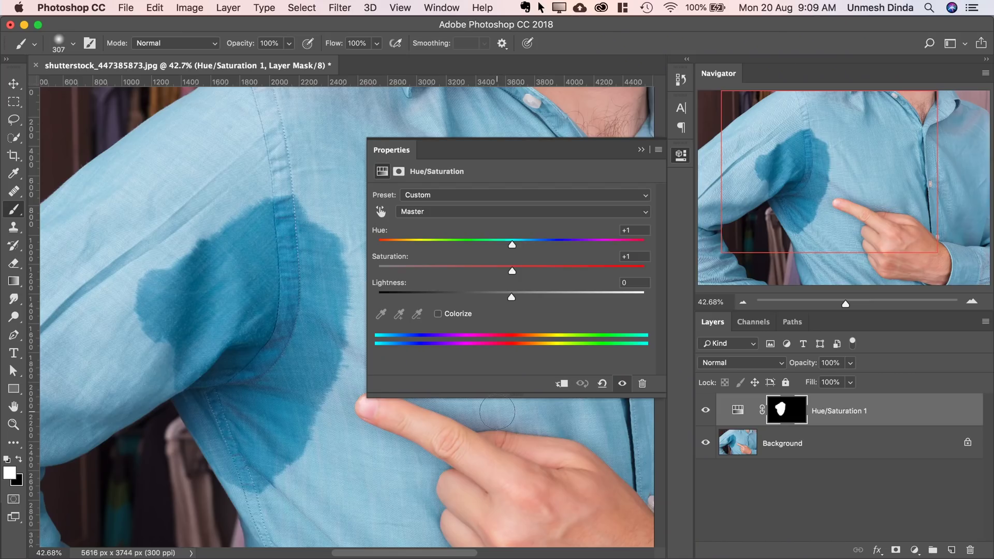
- Add a white (#ffffff) Solid Color fill layer on top and change its blend mode to show the image in black and white
left_click(914, 549)
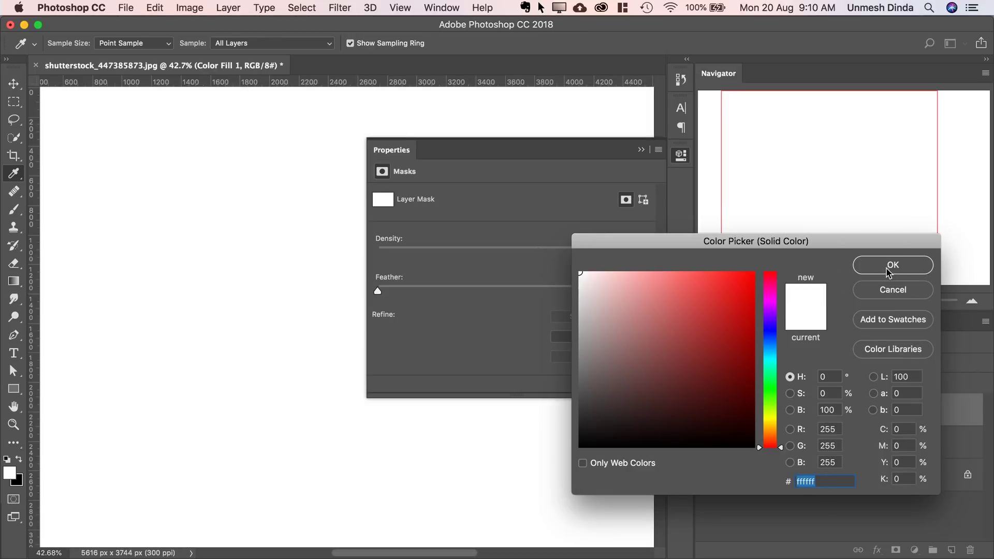
left_click(880, 265)
left_click(739, 363)
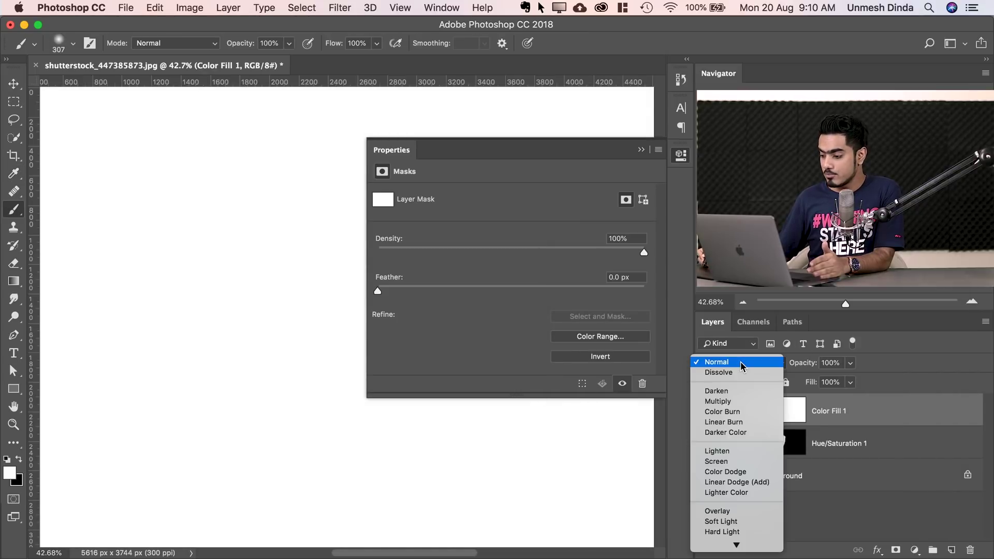
left_click(722, 533)
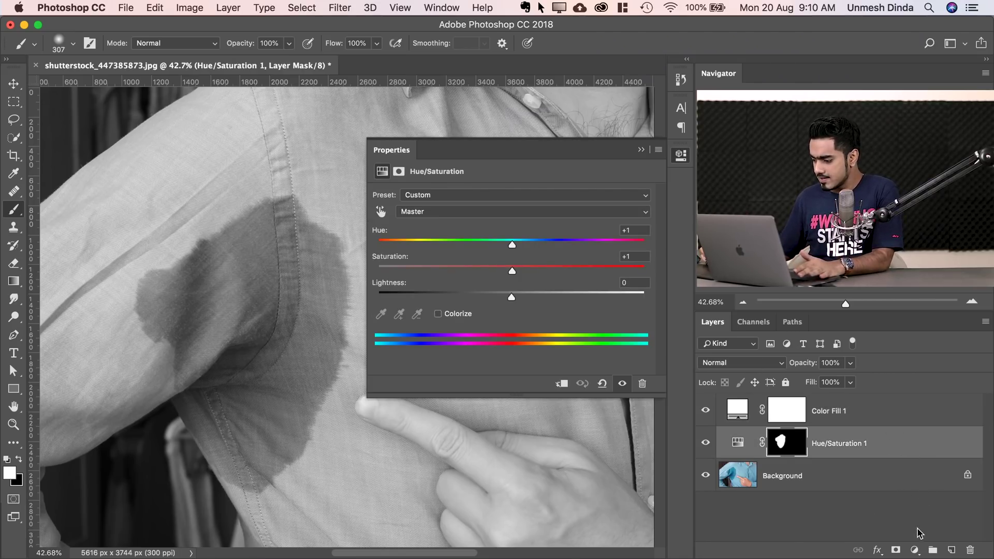
- Add a Gradient fill layer above the Hue/Saturation layer and choose the Violet, Orange preset for it
left_click(914, 550)
left_click(913, 300)
left_click(642, 311)
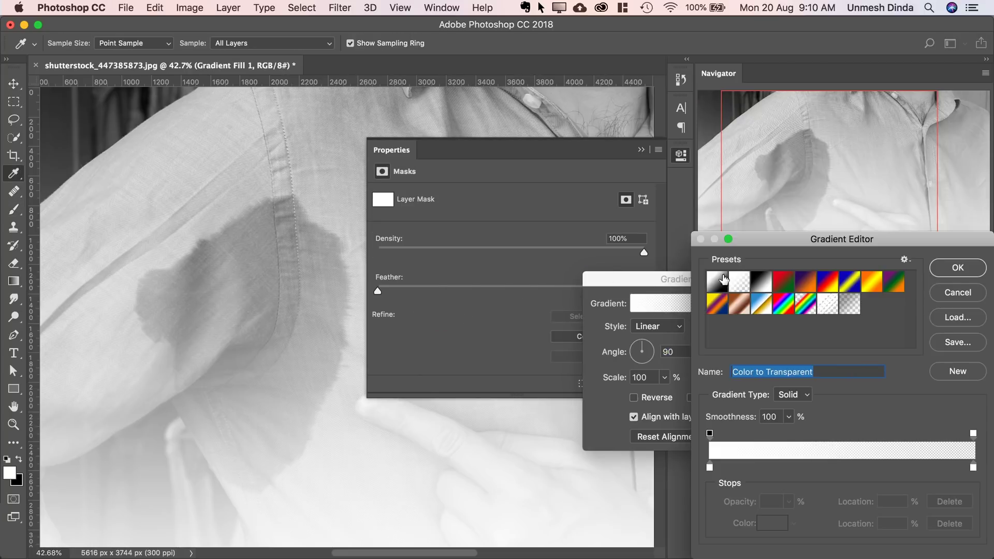
left_click(827, 283)
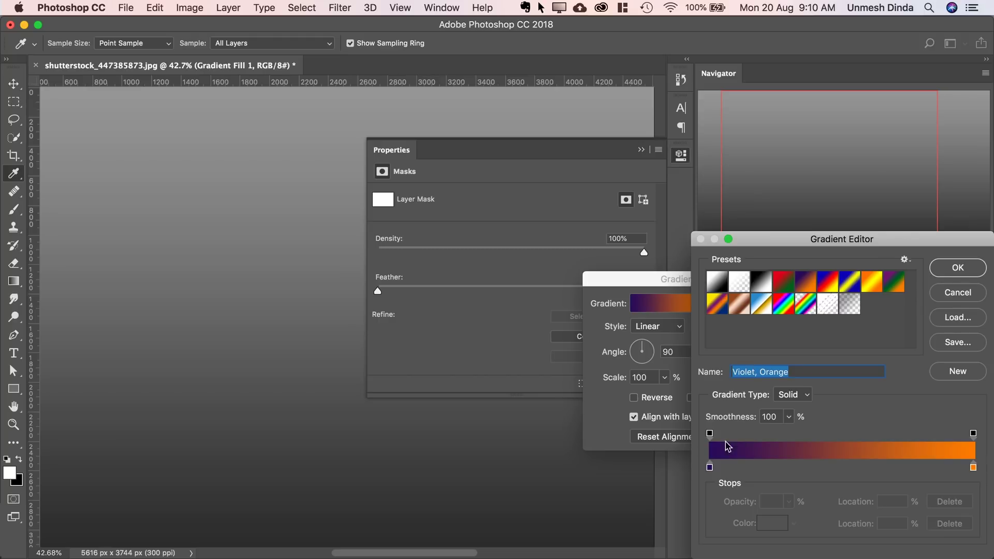
- Change the gradient's end colour stop from orange to yellow, #fffc00
left_click(973, 468)
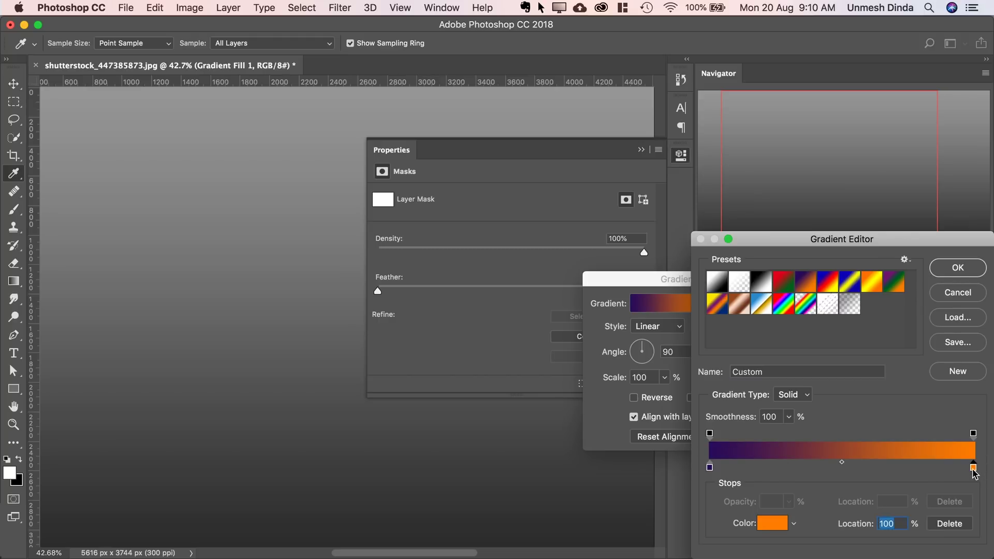
double_click(972, 468)
left_click(720, 312)
left_click_drag(721, 313, 764, 262)
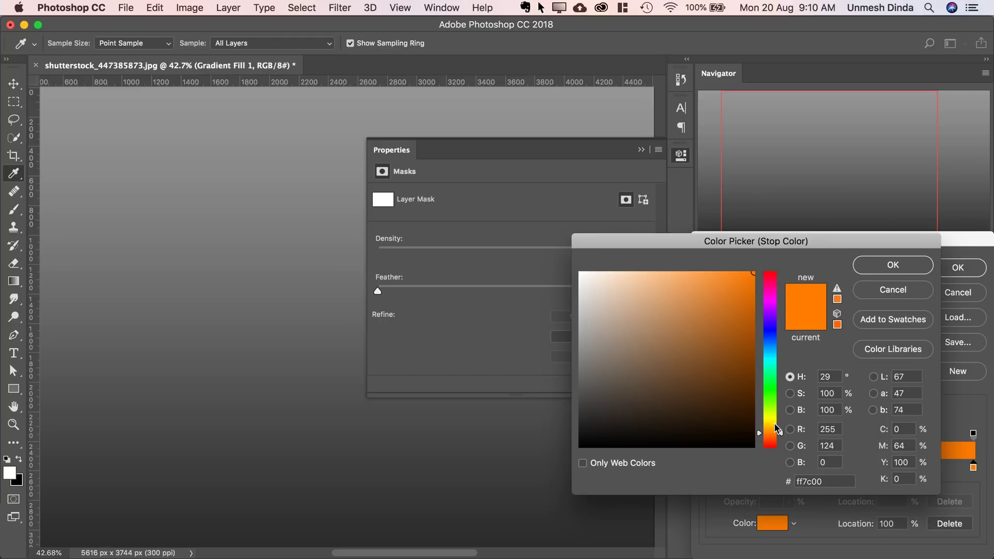
left_click_drag(774, 421, 771, 419)
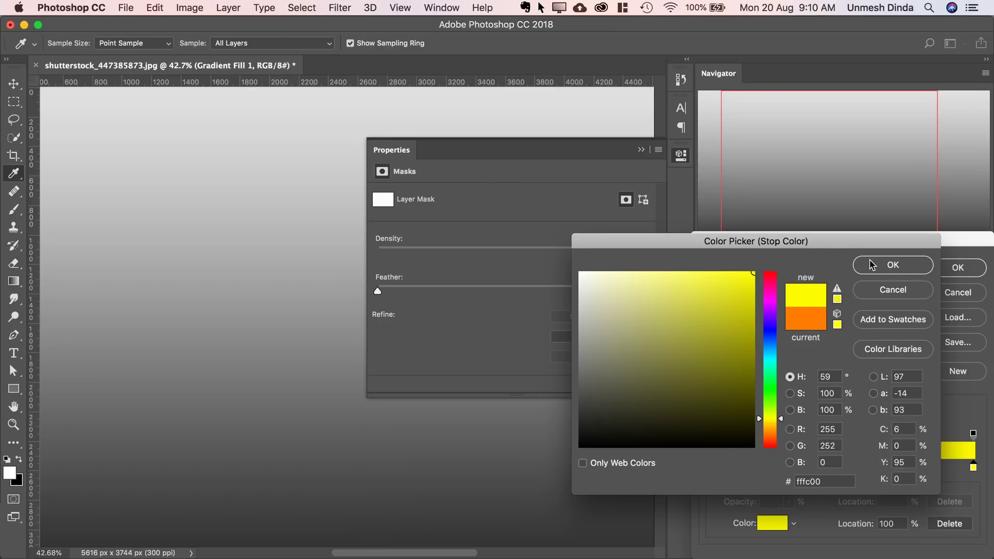
left_click(873, 265)
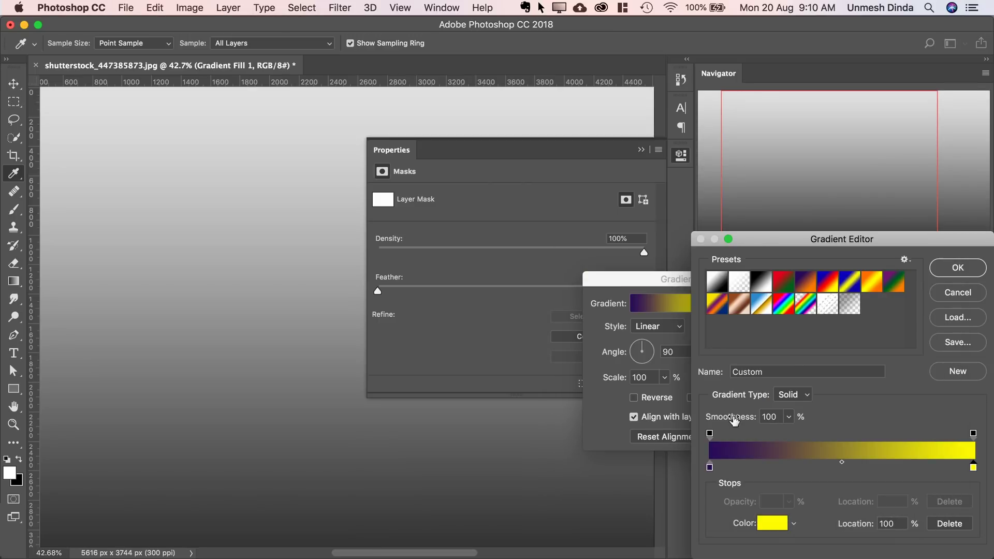
- Change the gradient's start colour stop from violet to red, #ff0000
double_click(709, 468)
left_click_drag(759, 434, 758, 447)
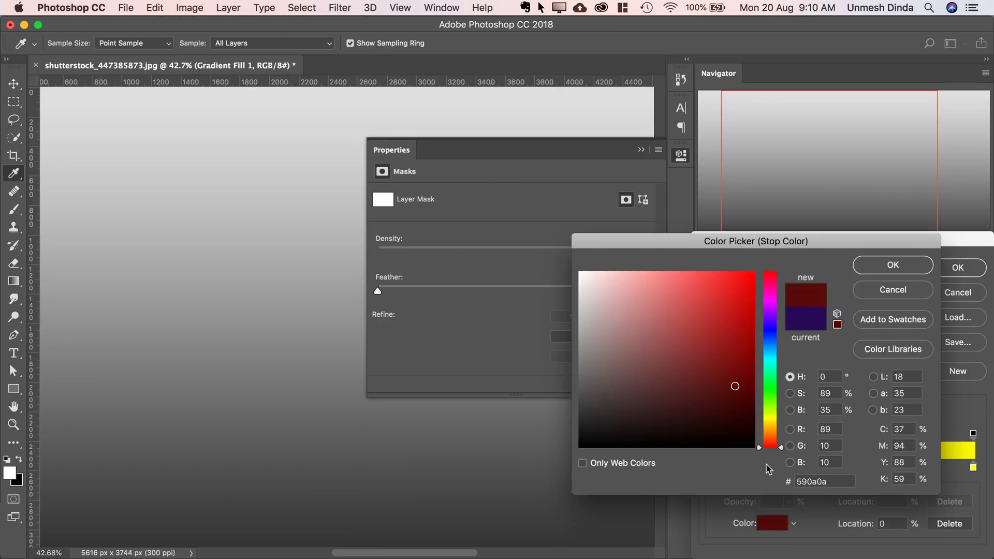
left_click(754, 272)
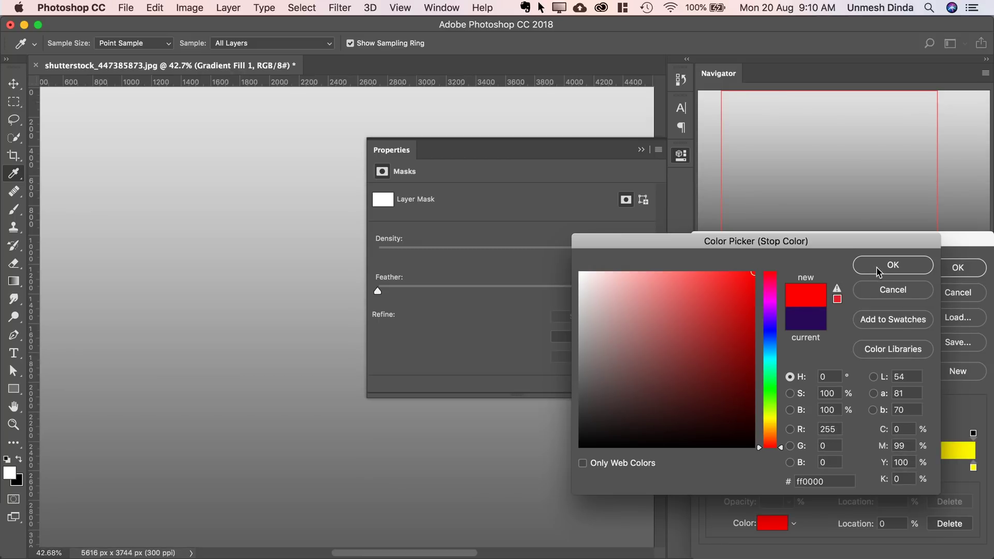
left_click(887, 268)
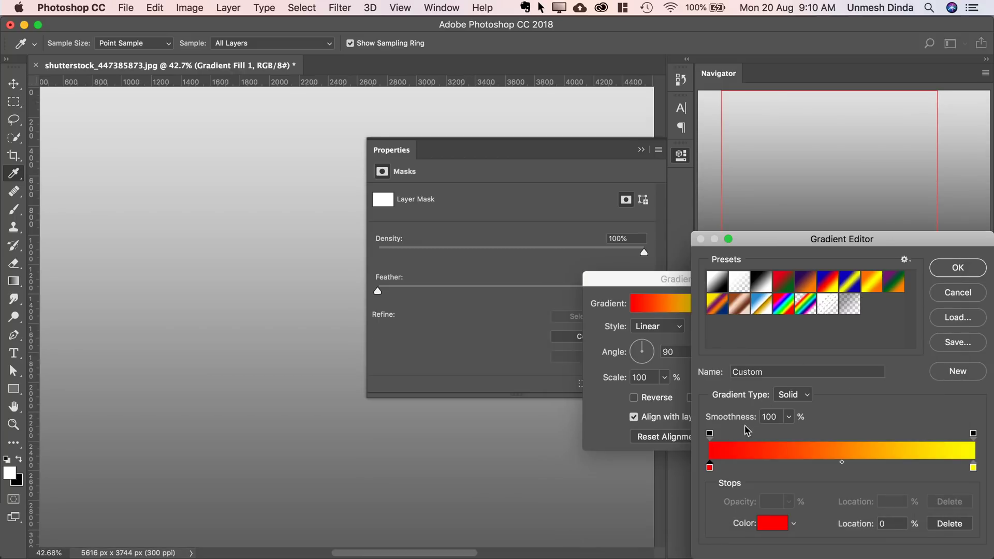
- Compare the brightness values of the gradient's red and yellow colour stops and accept the gradient fill
double_click(709, 468)
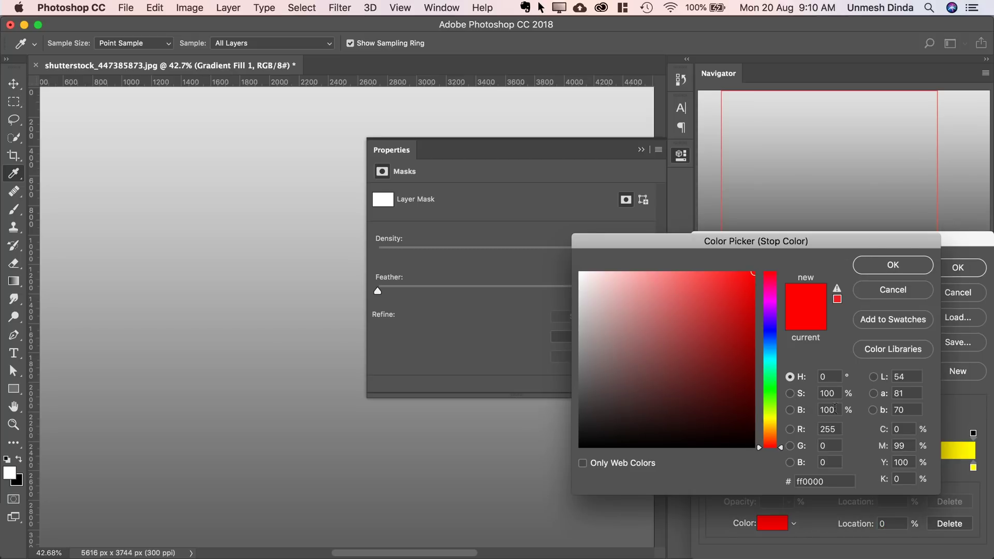
left_click(905, 262)
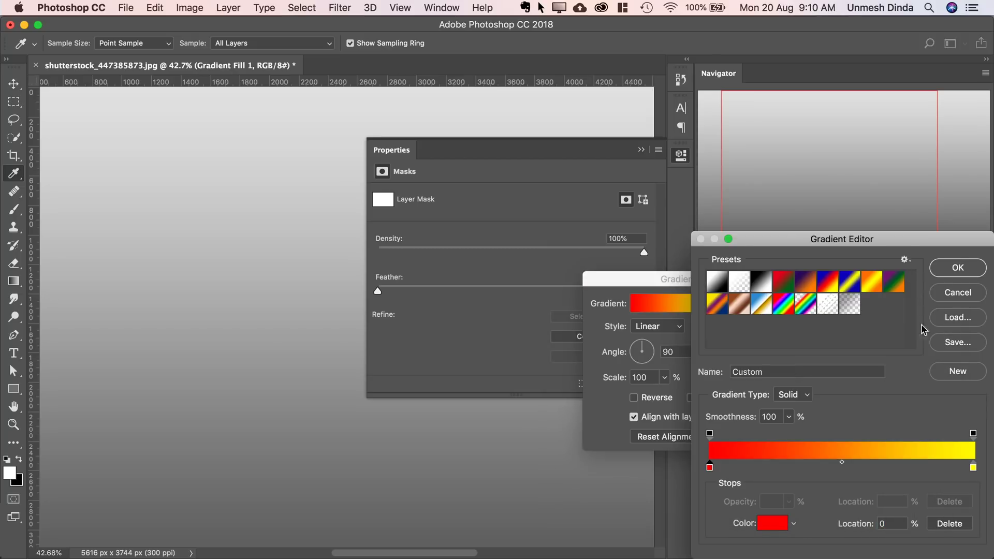
left_click(974, 469)
double_click(974, 469)
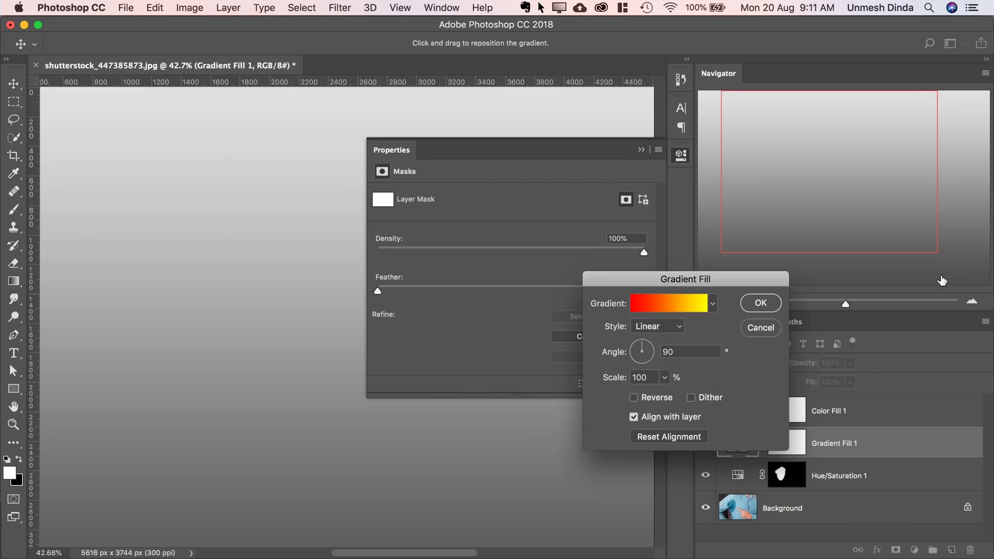
left_click(759, 303)
- Hide the white Color Fill layer and try desaturating the gradient with a new Hue/Saturation adjustment at saturation -100
left_click(704, 410)
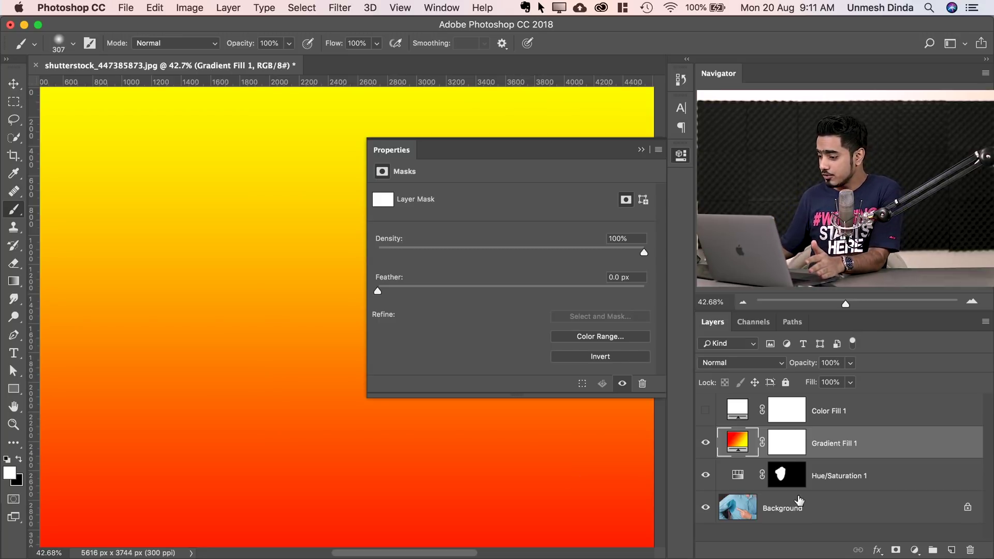
left_click(915, 550)
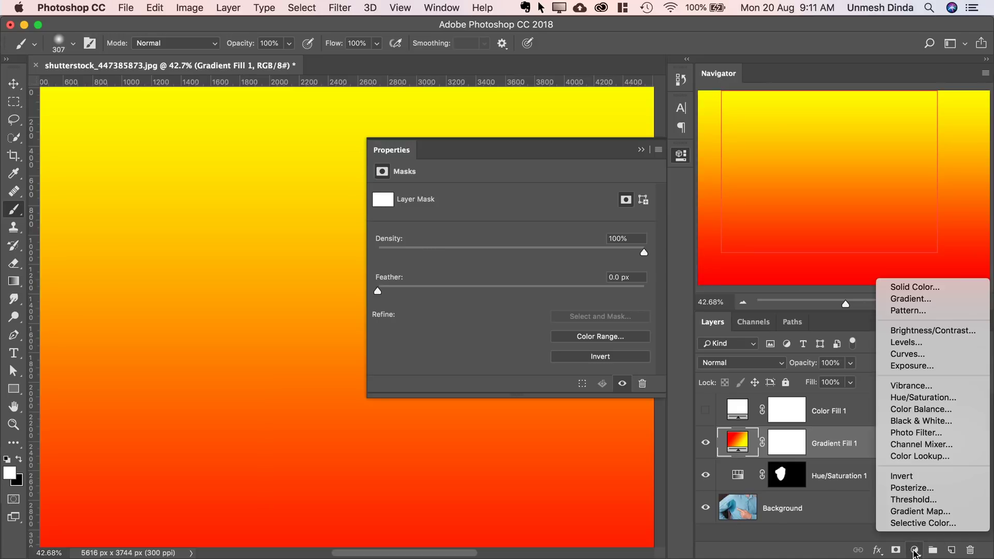
left_click(922, 398)
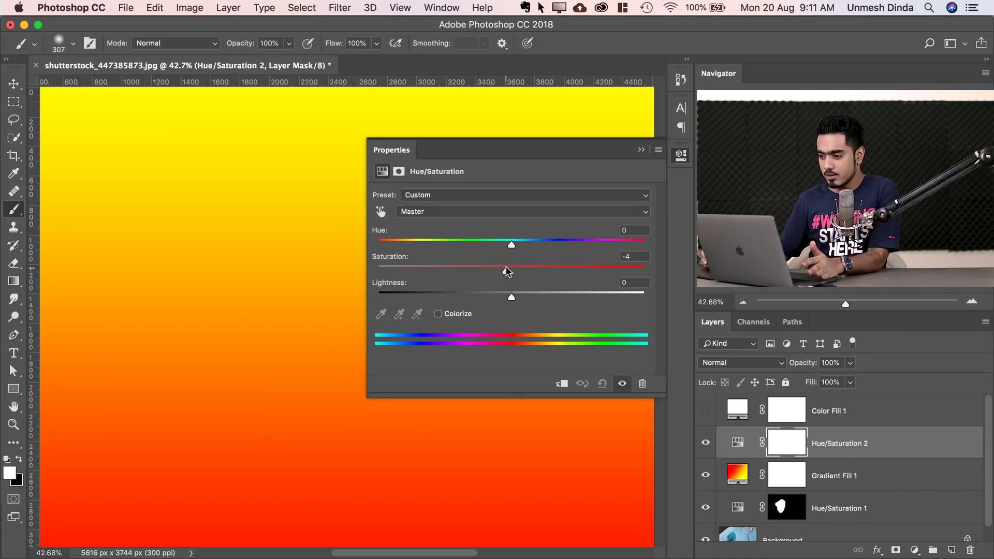
left_click_drag(511, 270, 302, 262)
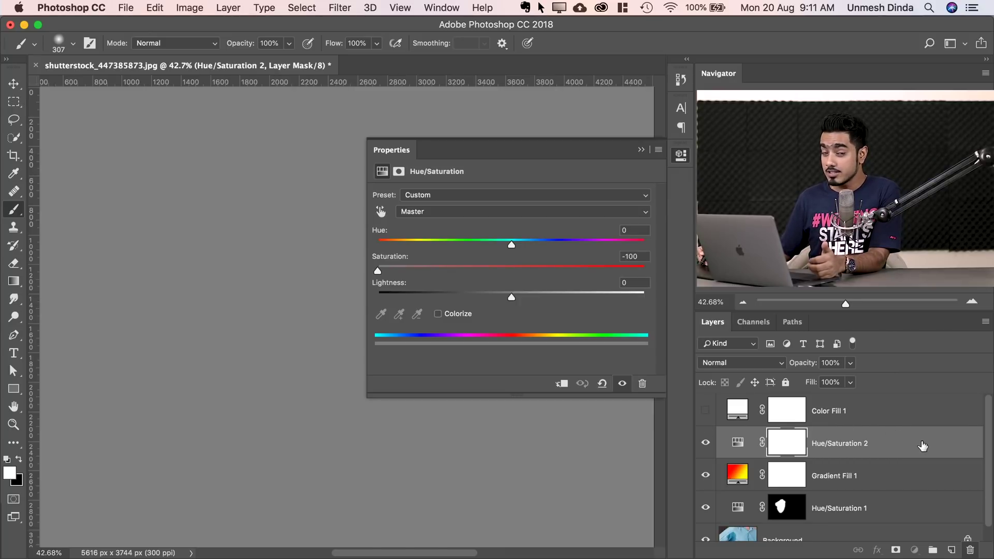
- Delete the upper Hue/Saturation adjustment and the white Color Fill layer
mouse_move(927, 445)
left_mouse_down()
mouse_move(966, 515)
mouse_move(969, 550)
left_mouse_up()
left_click(816, 418)
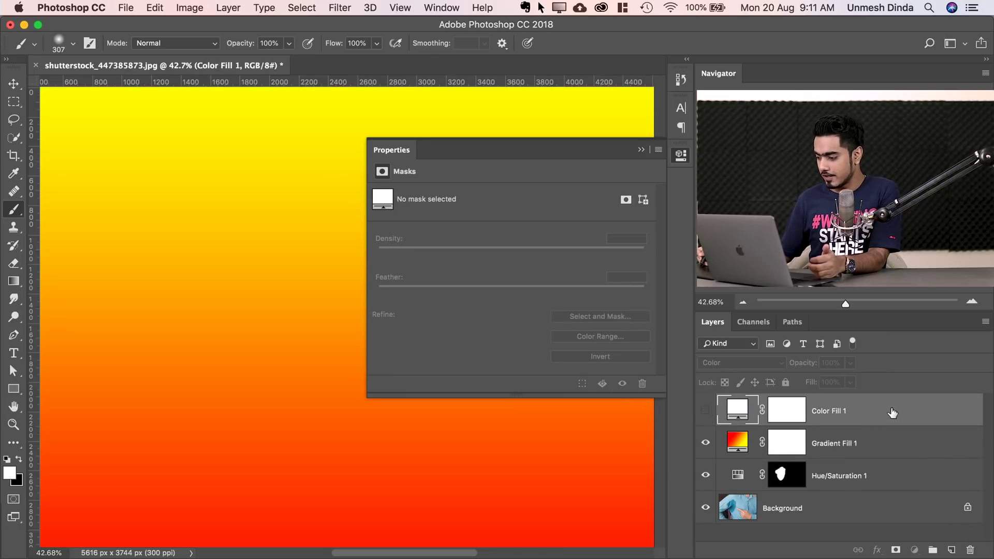
left_click_drag(958, 412, 969, 547)
- Add a gray (#838383) Solid Color fill layer on top and set its blend mode to Color
left_click(912, 551)
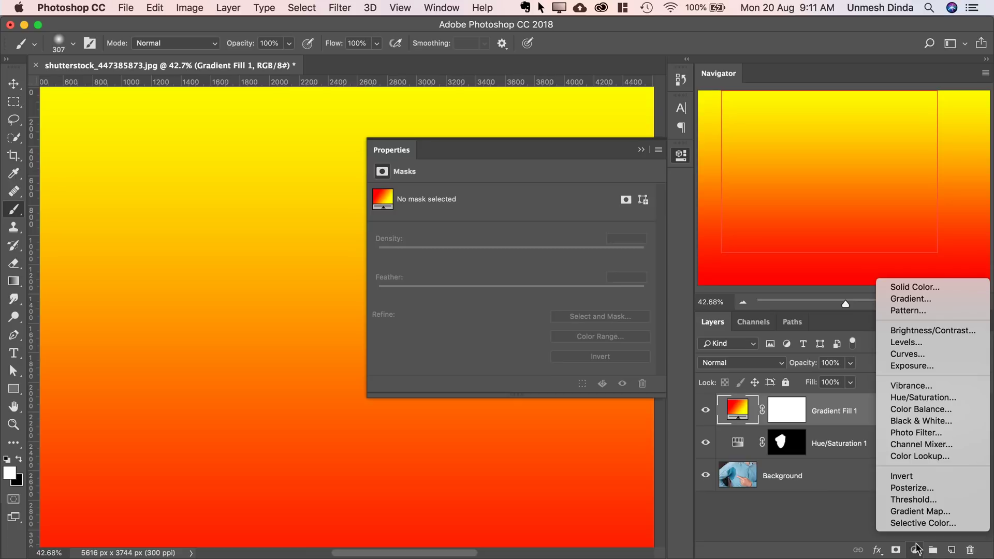
left_click(914, 286)
left_click_drag(579, 272, 580, 324)
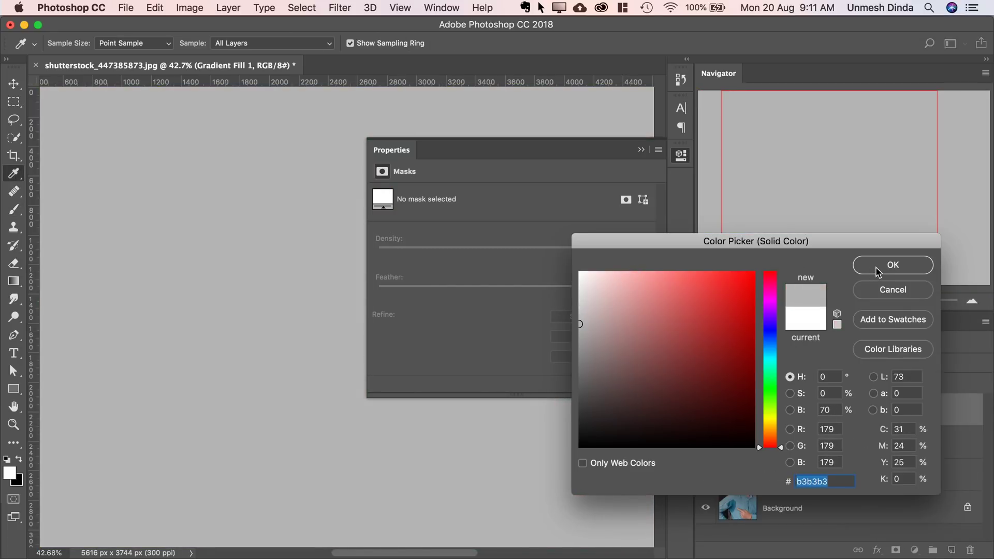
left_click_drag(660, 333, 560, 356)
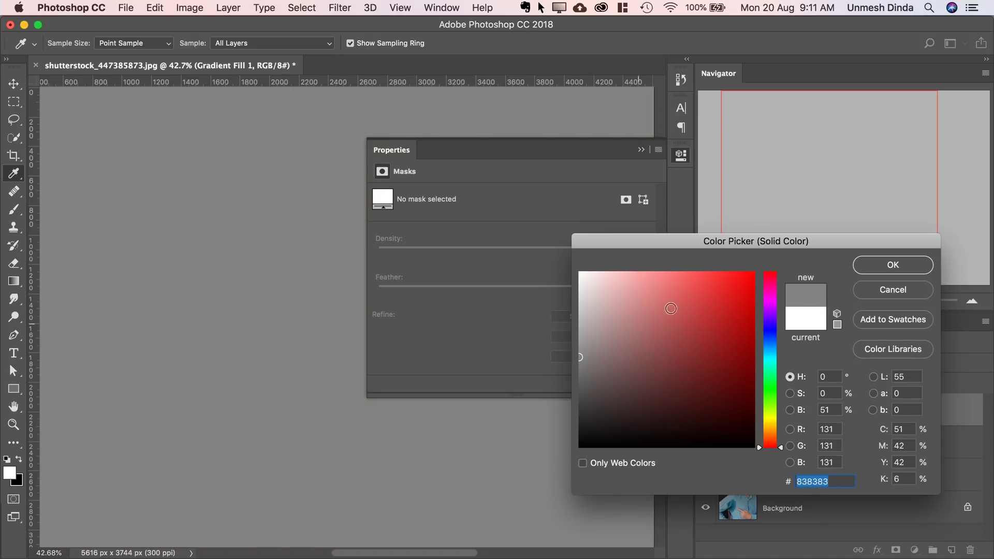
left_click(879, 265)
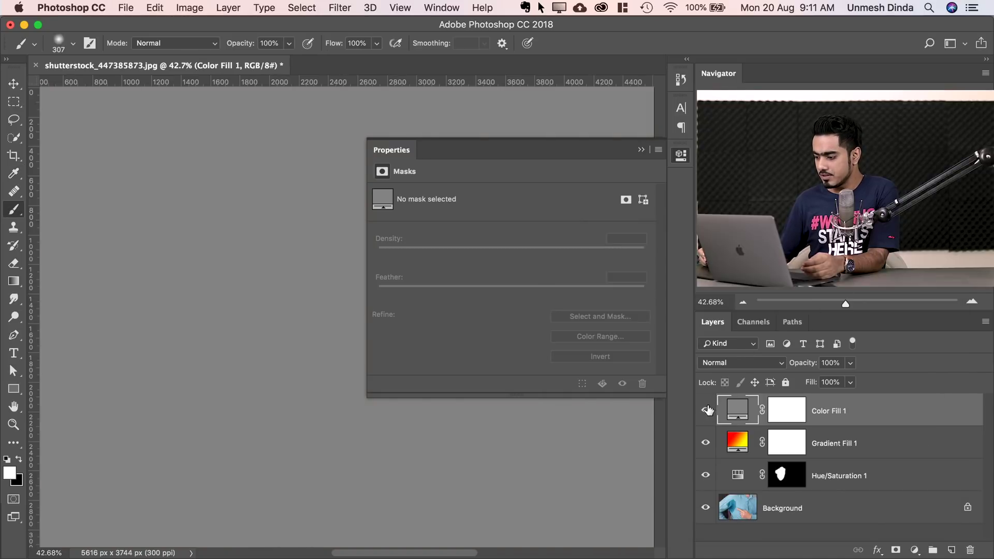
left_click(740, 362)
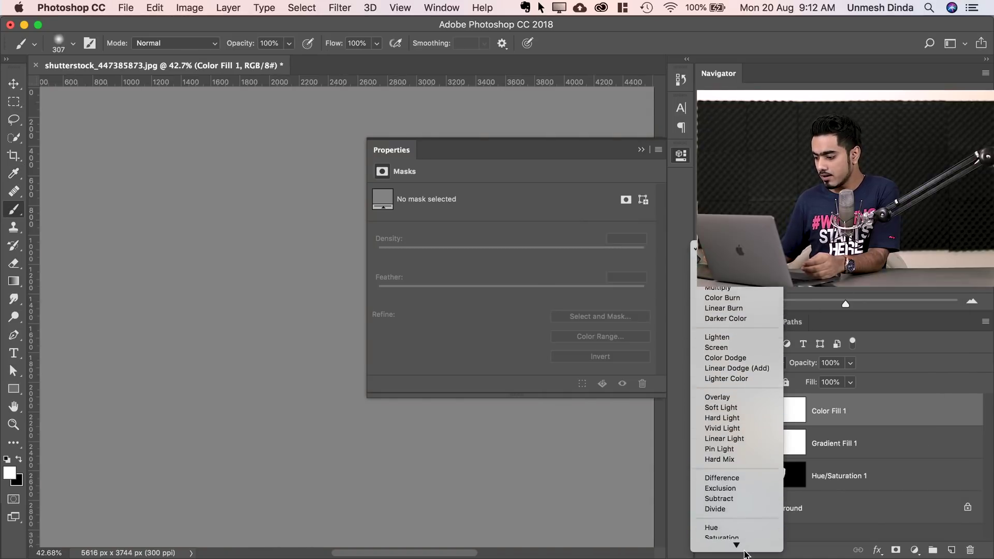
left_click(726, 533)
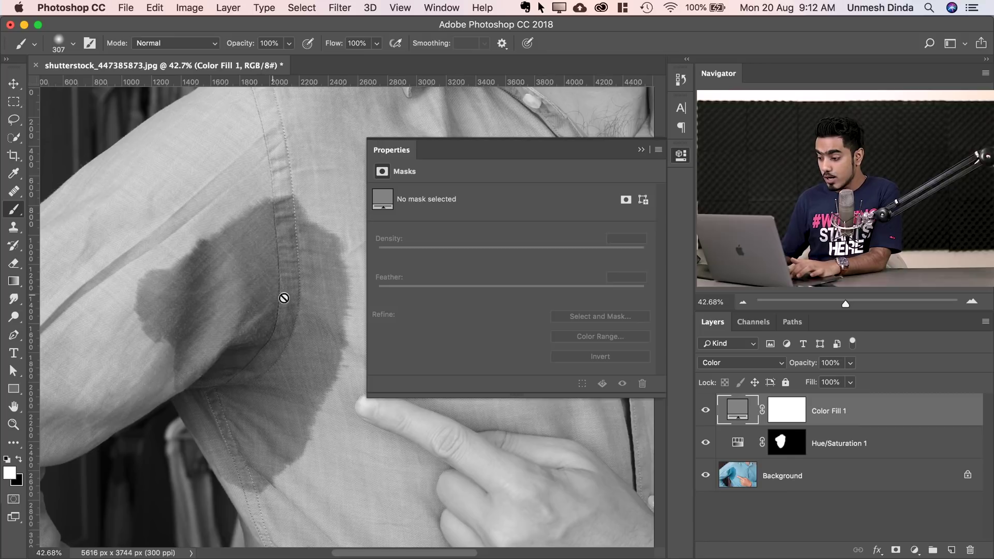
- Try shifting the masked Hue/Saturation adjustment's Master lightness, and reset the Master hue, saturation and lightness to 0
left_click(740, 446)
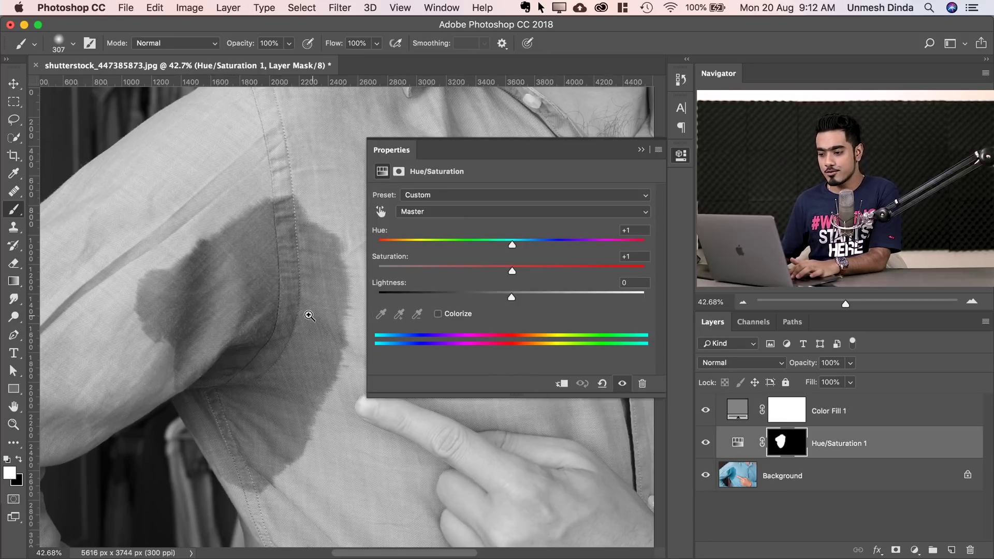
left_click_drag(292, 315, 339, 310)
left_click_drag(259, 305, 299, 313)
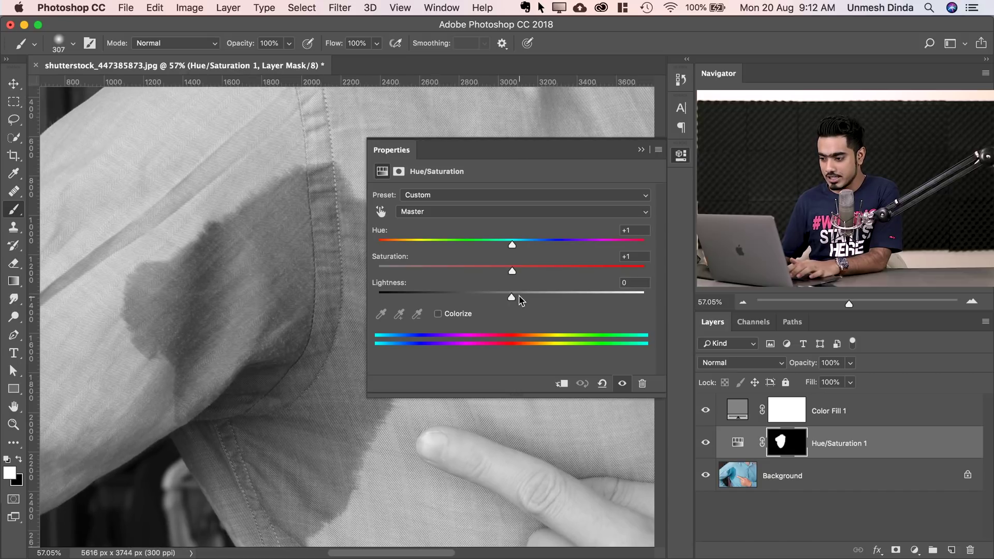
mouse_move(518, 299)
left_mouse_down()
mouse_move(626, 298)
mouse_move(395, 297)
mouse_move(522, 308)
left_mouse_up()
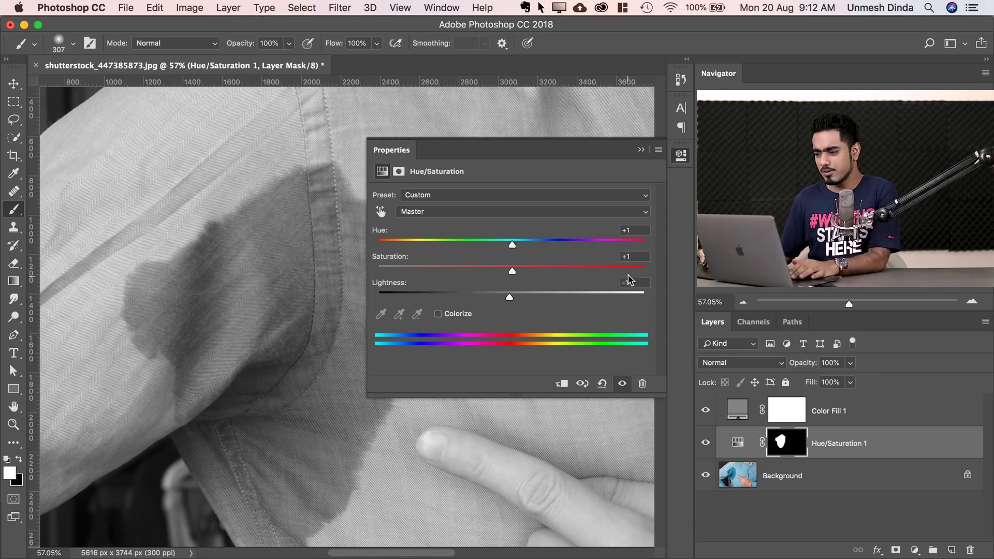
left_click_drag(630, 282, 591, 280)
type("0")
key("shift+Tab")
type("0")
- Raise the lightness of the Cyans range to +95 in the masked Hue/Saturation adjustment
left_click(472, 212)
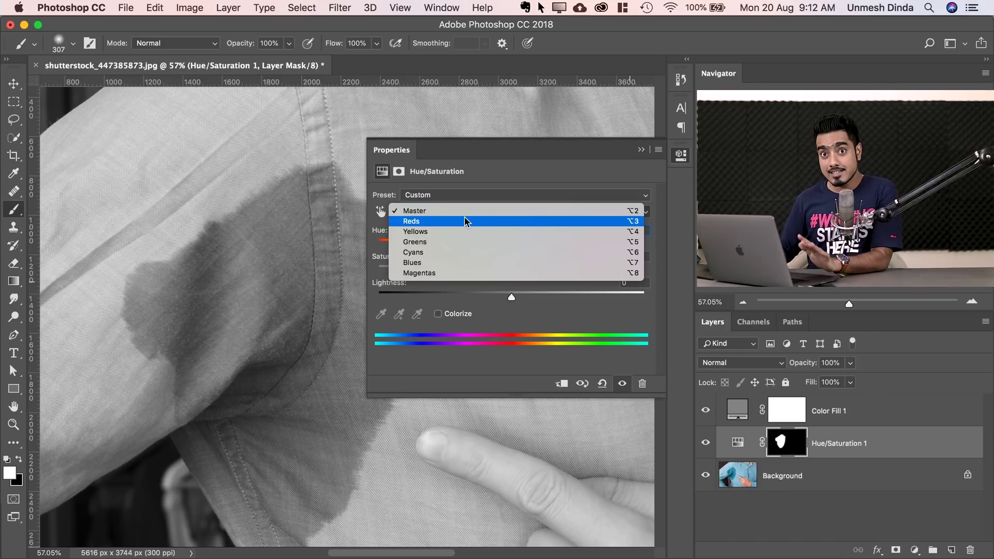
left_click(444, 253)
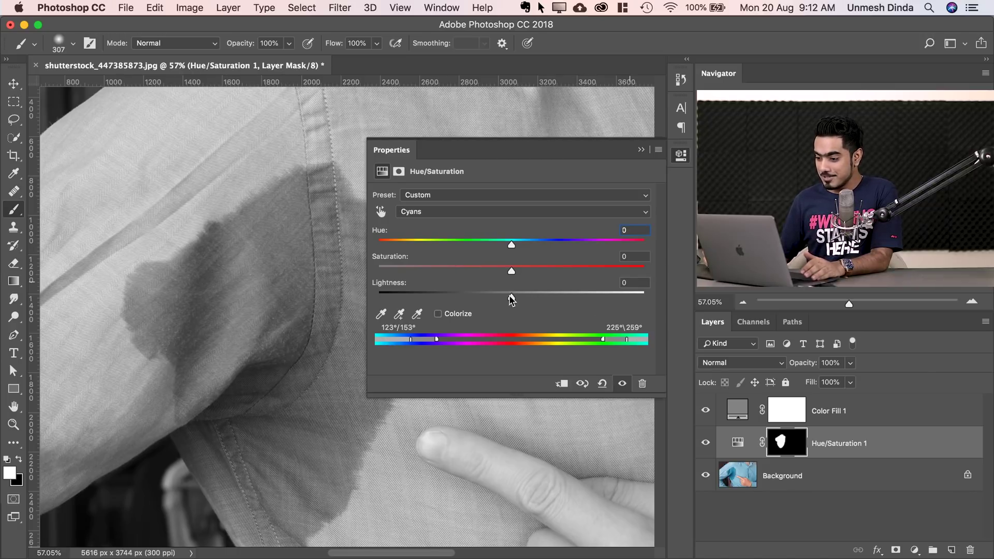
left_click_drag(524, 298, 630, 292)
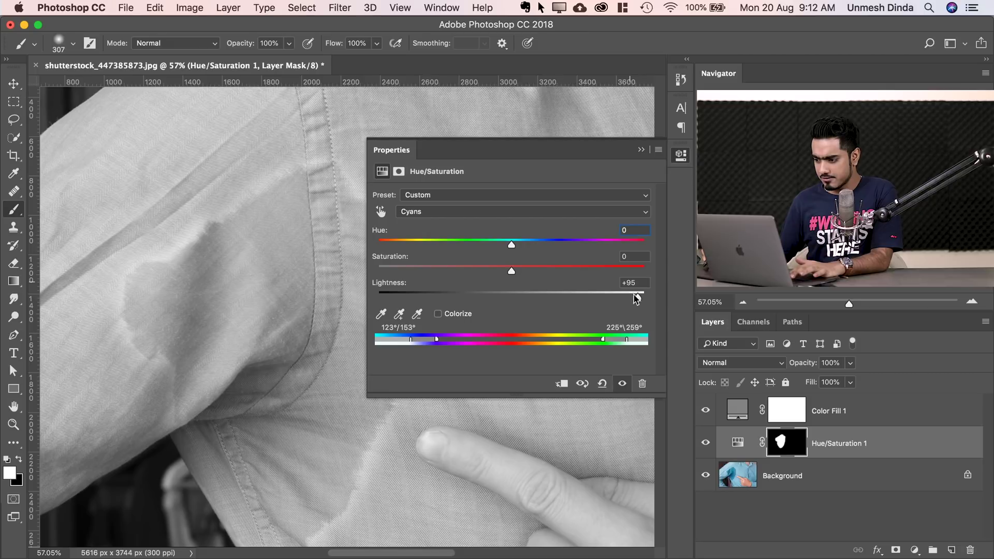
- Add a Curves adjustment above the masked Hue/Saturation layer and clip it to that layer
left_click_drag(288, 264, 228, 289)
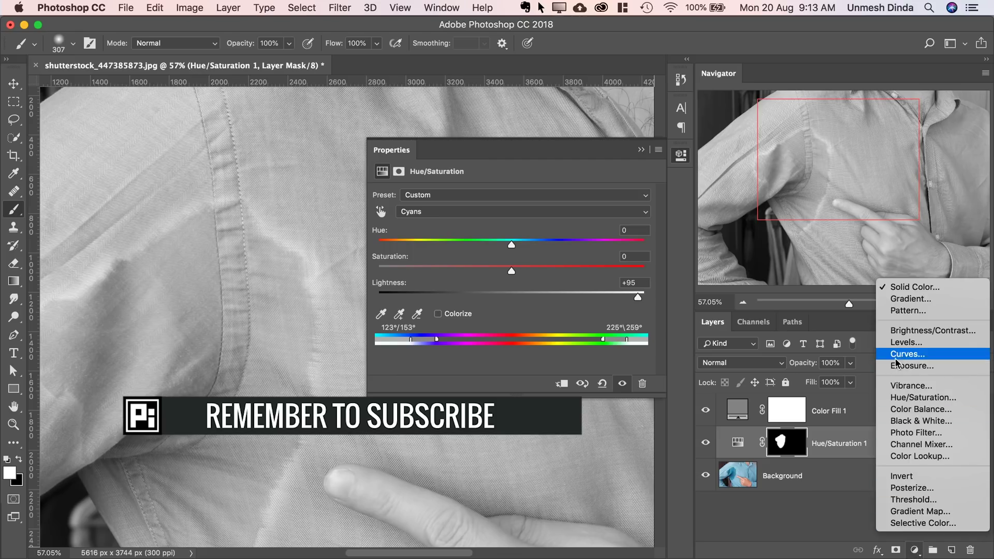
left_click(898, 360)
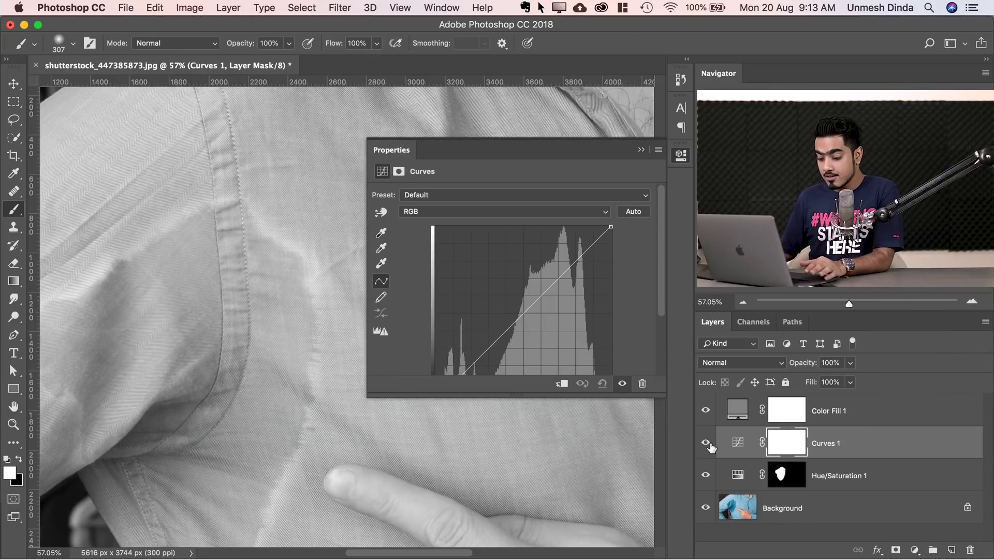
left_click_drag(724, 454, 855, 457)
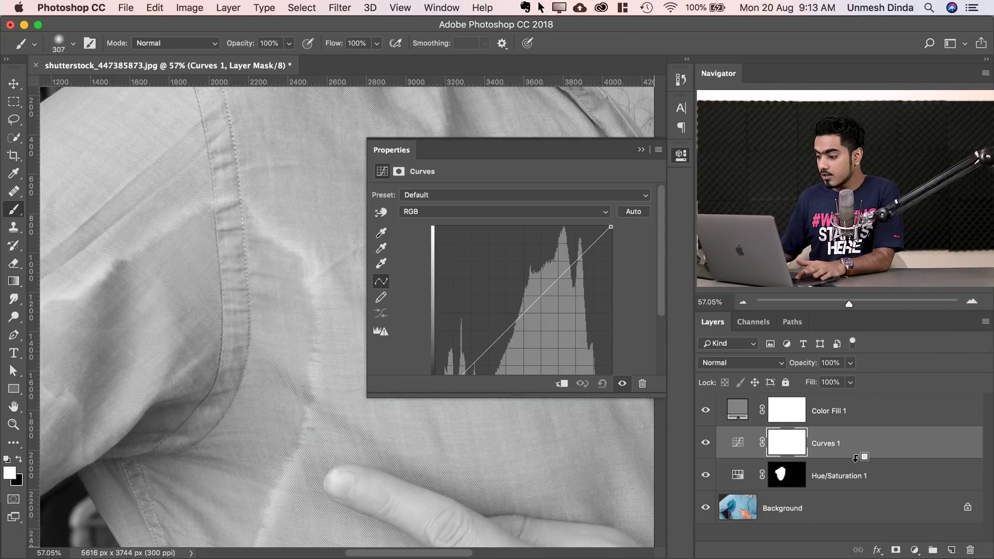
left_click(561, 385)
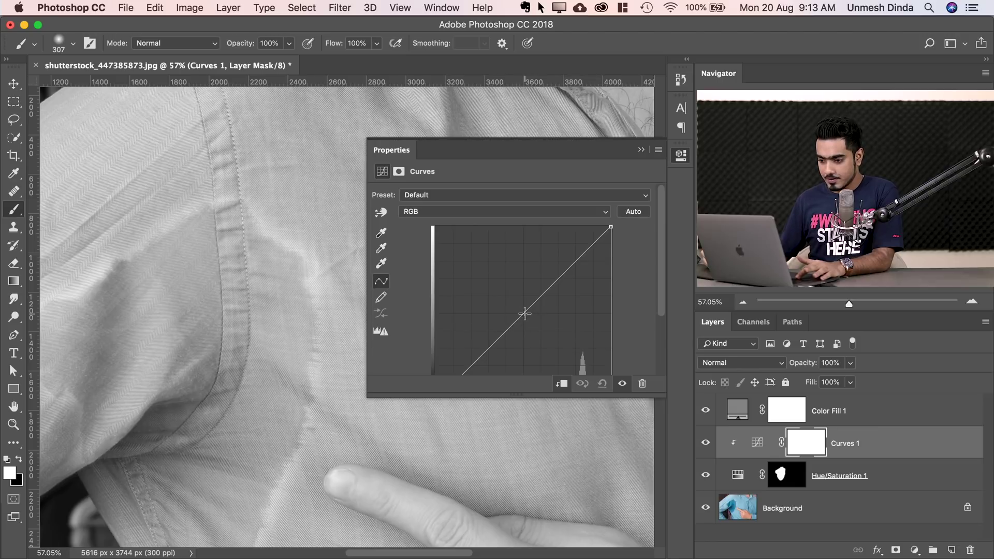
- Raise the midpoint of the clipped RGB curve slightly to brighten the stained area, and collapse the adjustment settings
left_click_drag(524, 313, 520, 312)
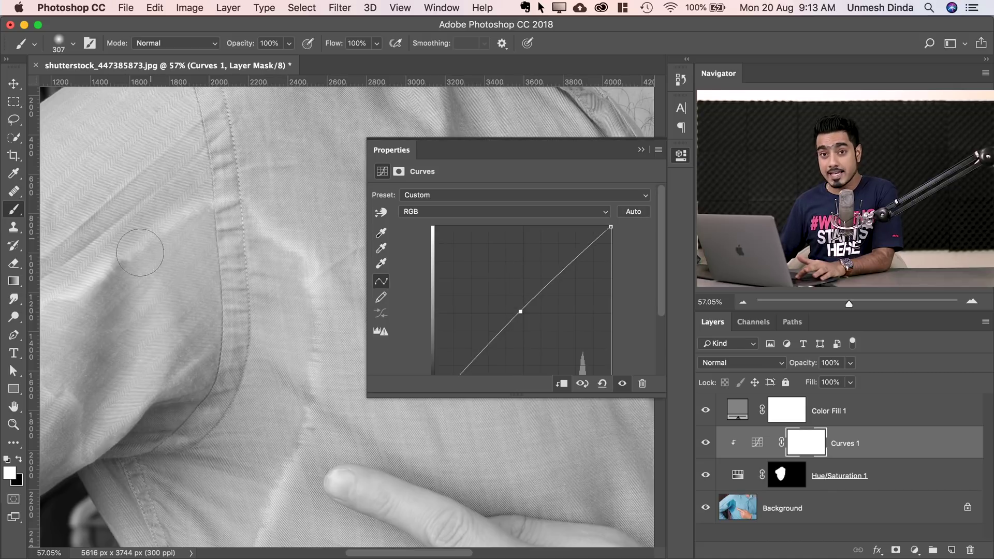
left_click_drag(215, 319, 272, 337)
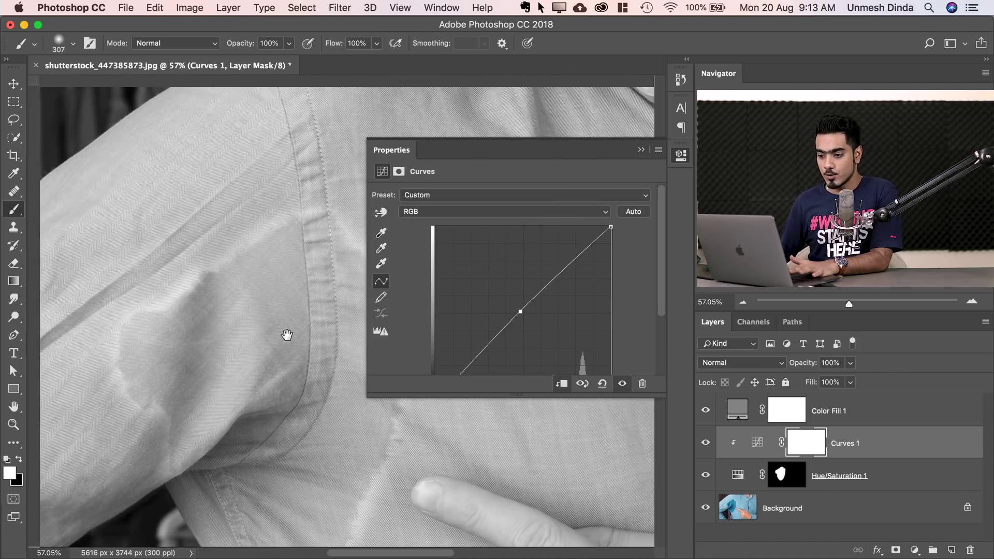
left_click_drag(199, 351, 246, 324)
scroll(263, 323, "right", 1)
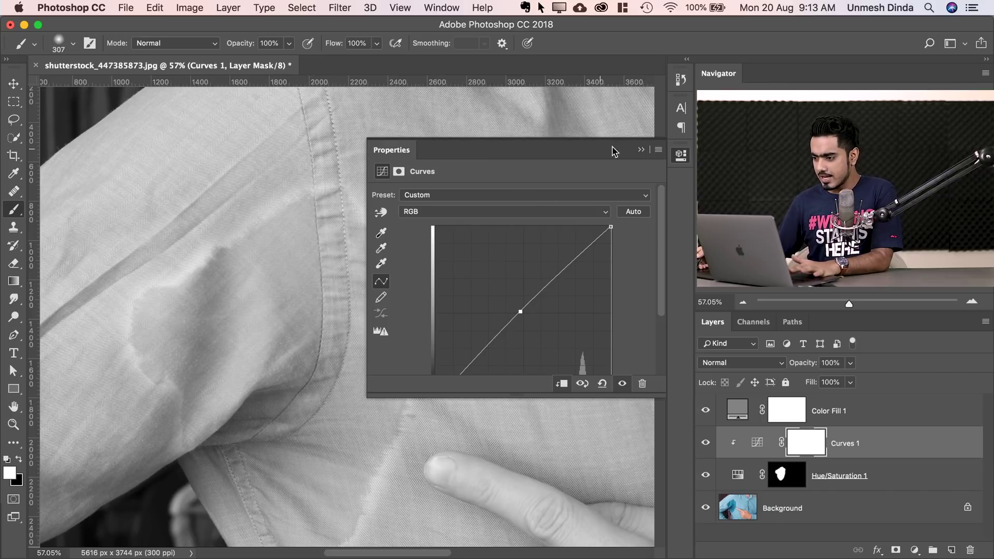
left_click(640, 151)
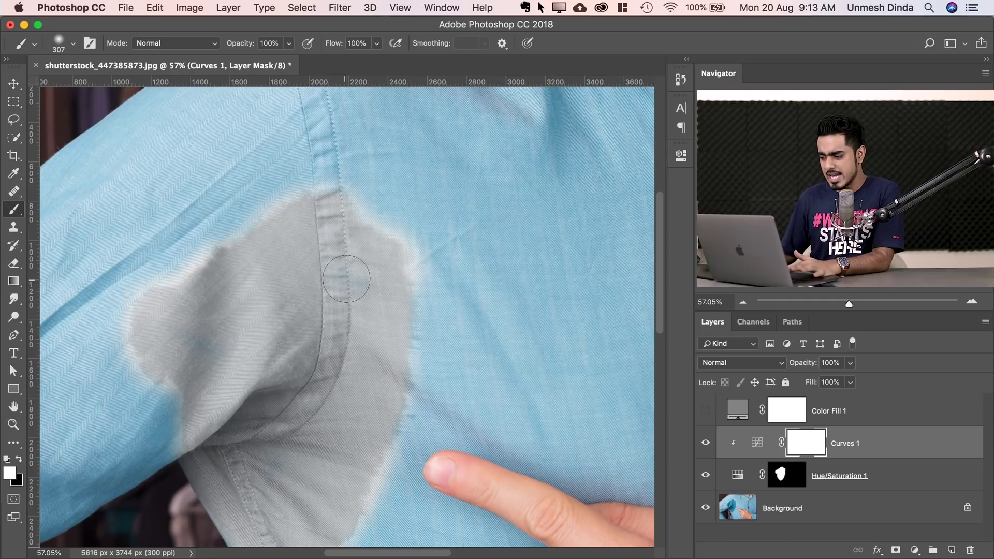
- Add a solid color fill layer of #808080 at the top of the layer stack and set its blend mode to Luminosity
left_click(795, 478)
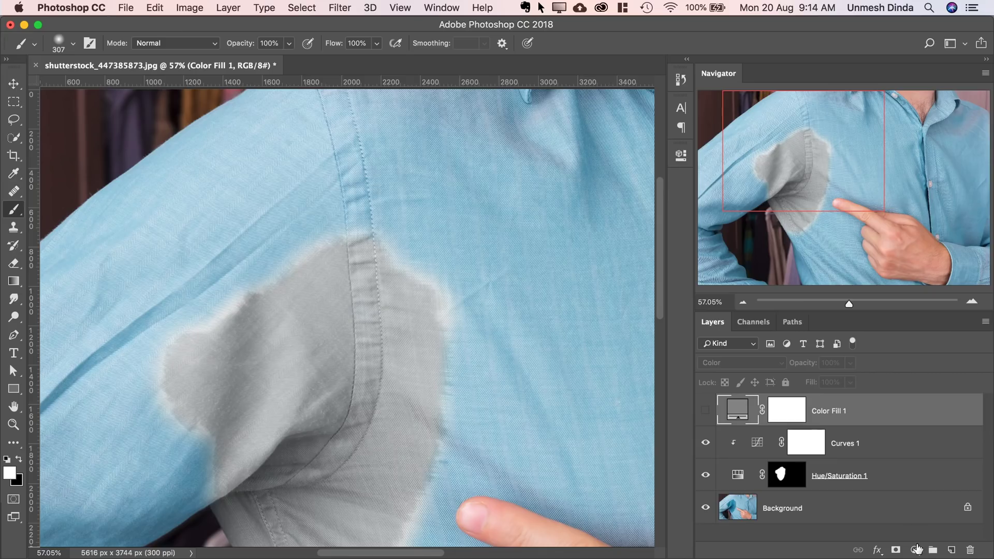
left_click(915, 550)
left_click(901, 344)
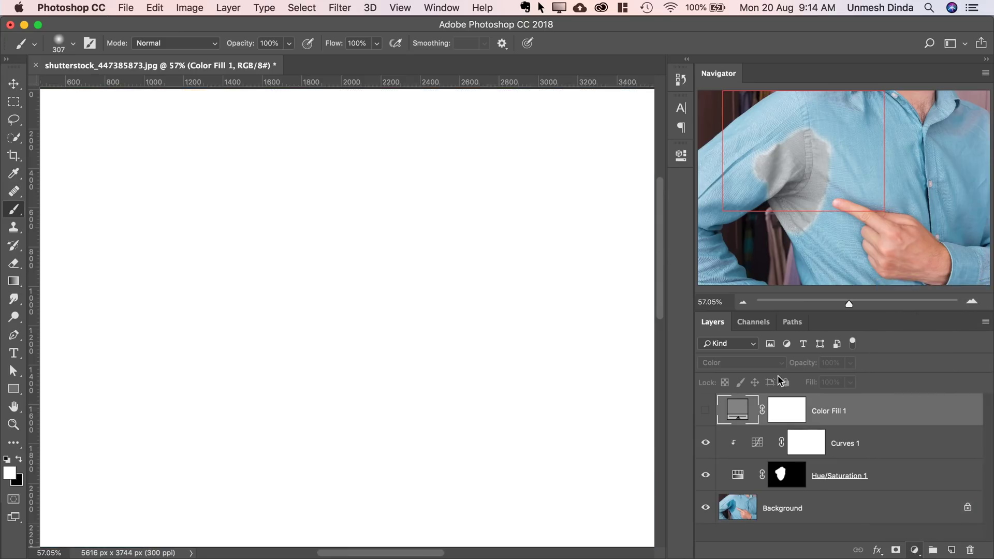
type("808080")
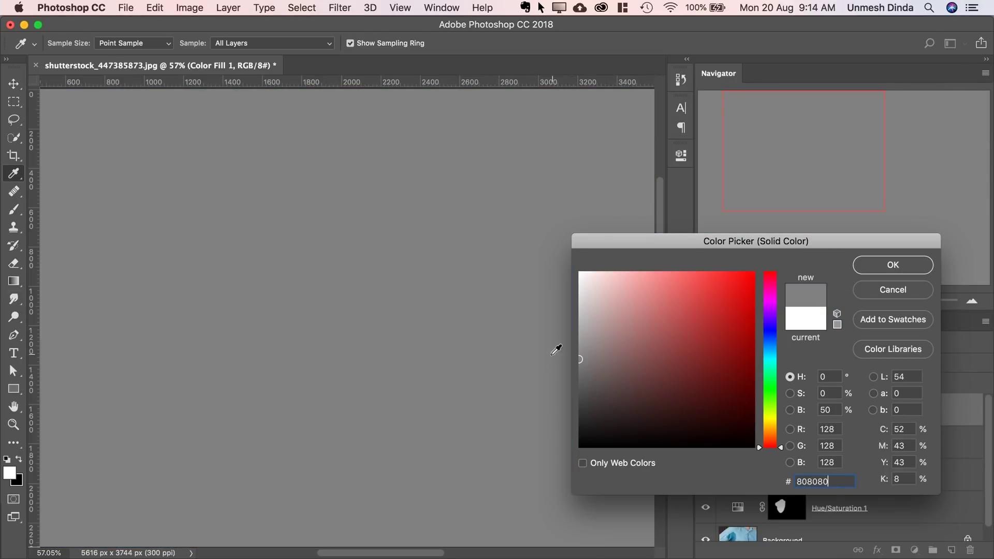
left_click(871, 271)
left_click(736, 363)
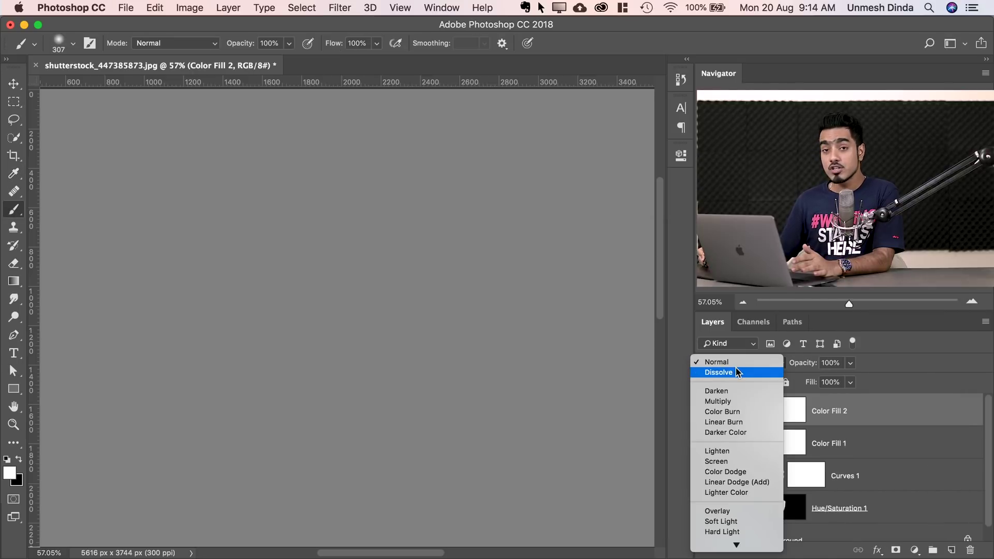
mouse_move(752, 544)
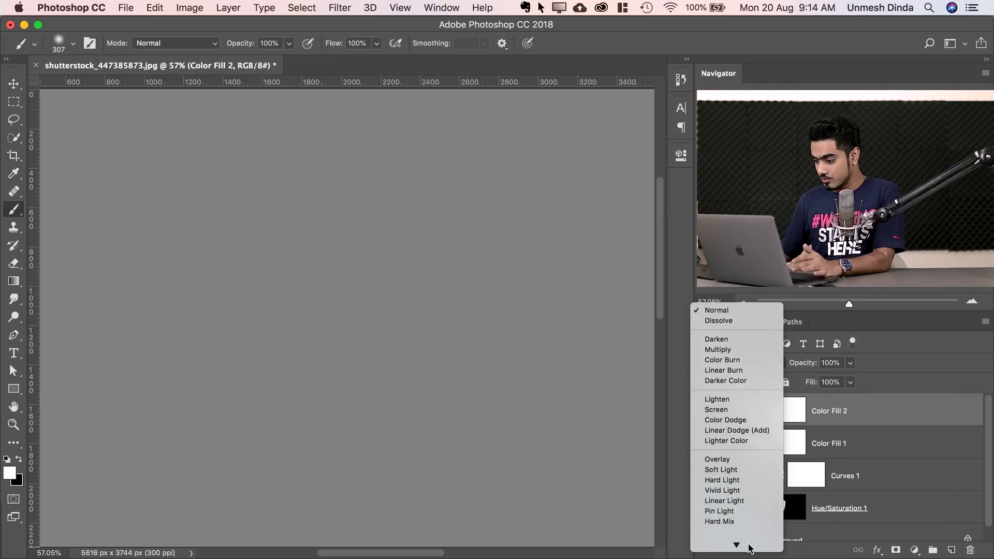
left_click(741, 544)
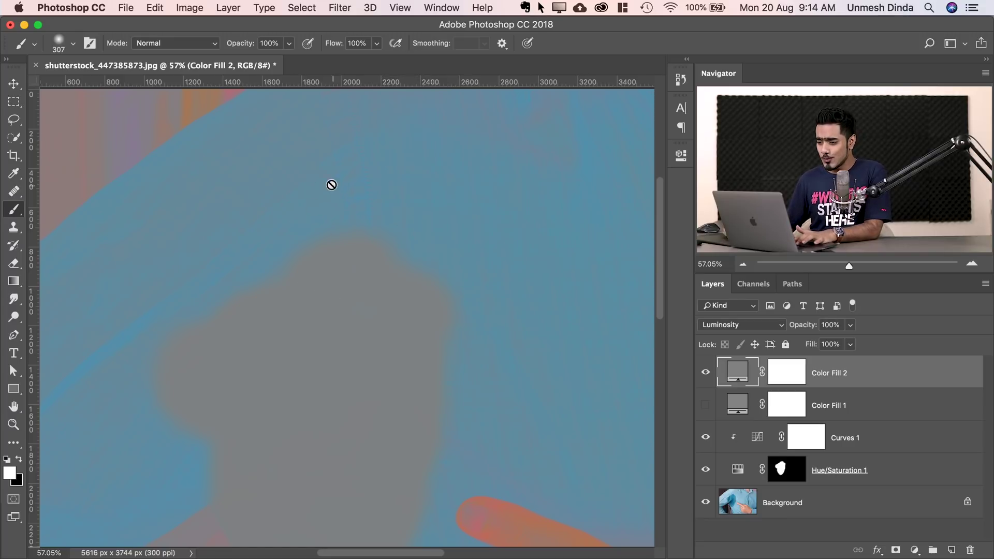
left_click_drag(341, 327, 410, 222)
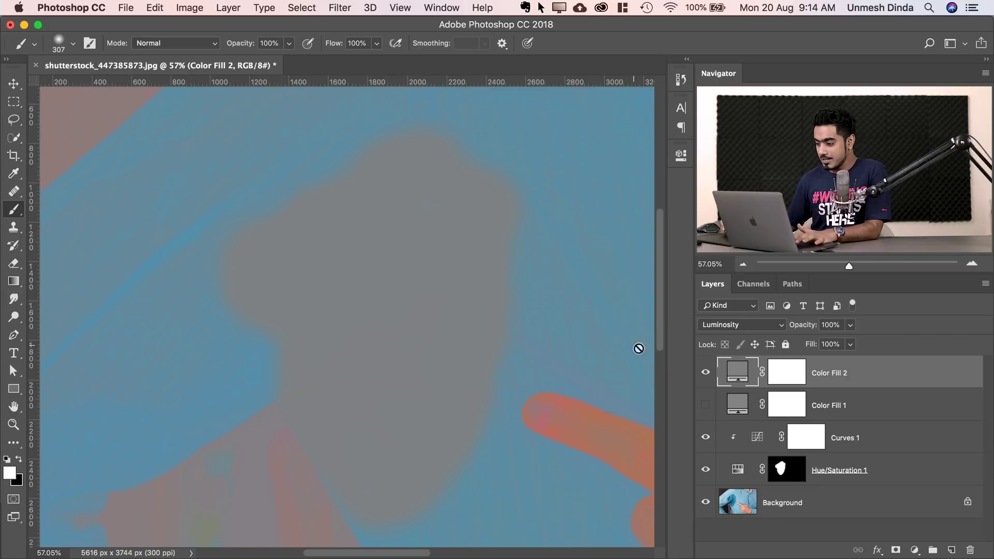
- Set the Cyans range of the masked Hue/Saturation adjustment to hue +6 and saturation +91, and collapse its settings
left_click(757, 438)
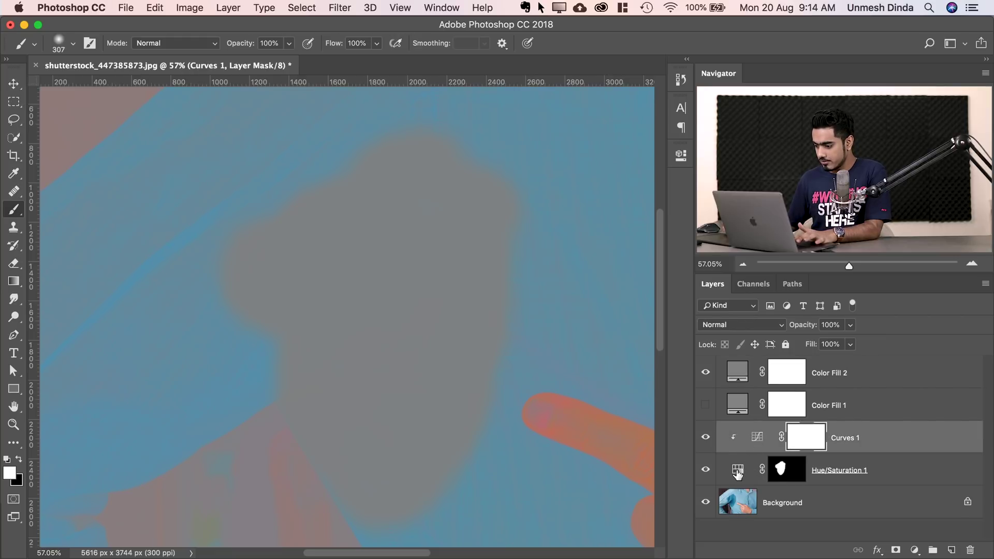
double_click(738, 469)
left_click(545, 211)
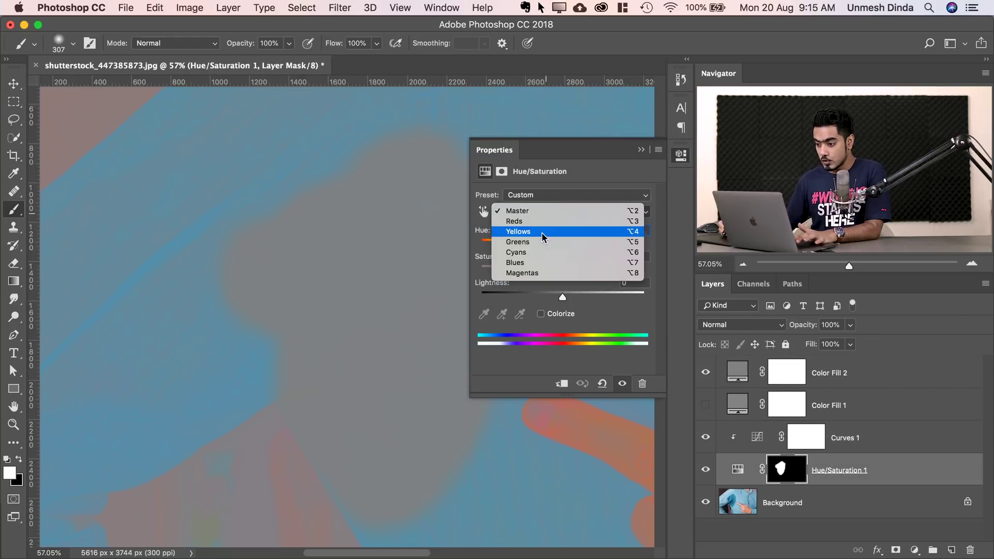
left_click(535, 254)
left_click_drag(371, 266, 295, 281)
left_click_drag(581, 273, 631, 270)
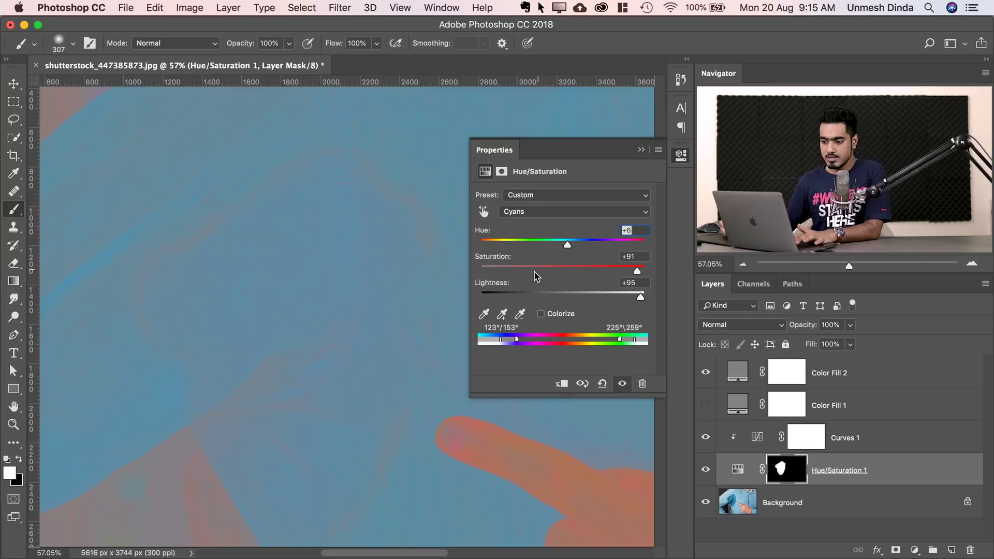
left_click(640, 150)
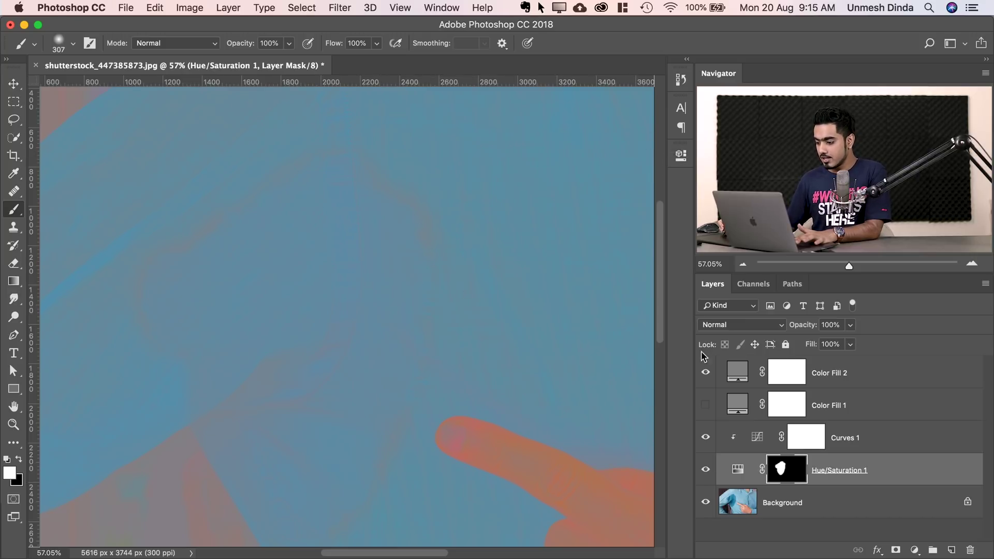
- Hide the Luminosity gray fill layer and inspect the stained area in the shirt's real colors
left_click(705, 372)
scroll(341, 261, "down", 5)
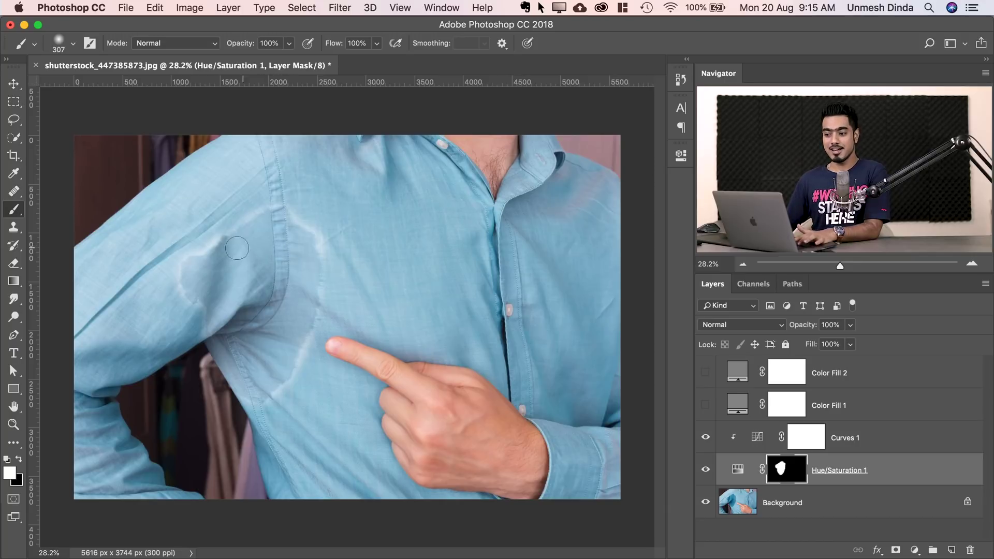
scroll(227, 249, "up", 4)
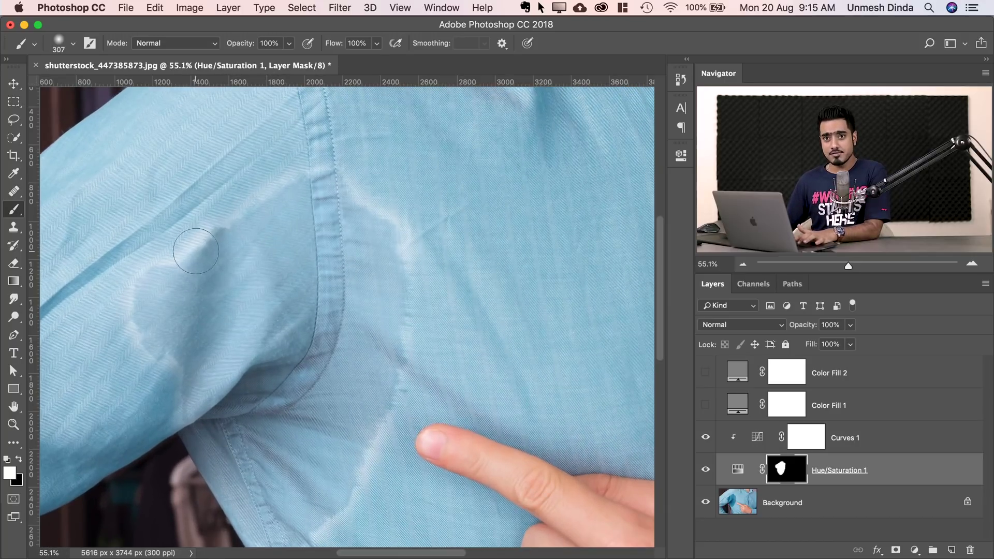
scroll(229, 224, "up", 2)
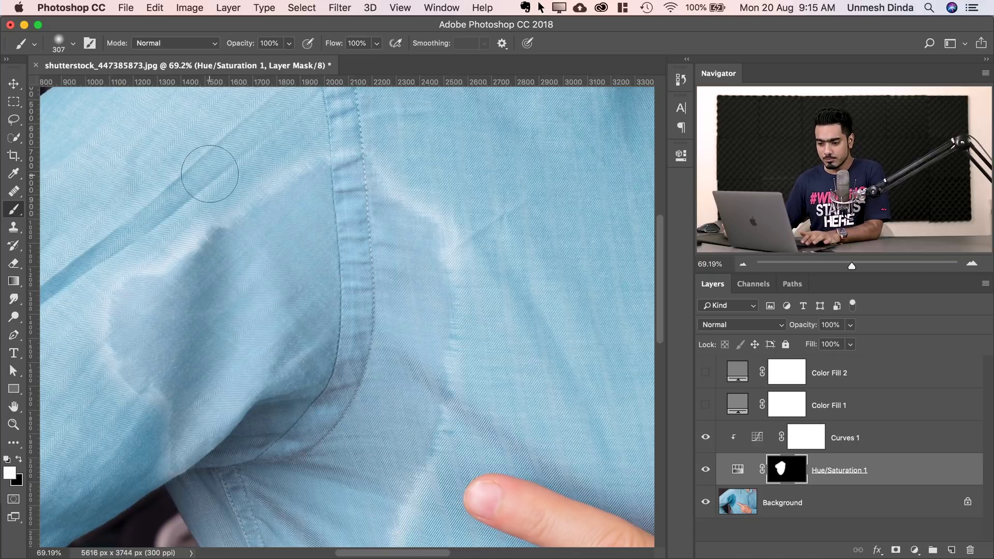
- Paint black on the Hue/Saturation mask with a brush of size 206 along the bright halo around the stain
left_click_drag(209, 173, 174, 189, "ctrl+alt")
key("x")
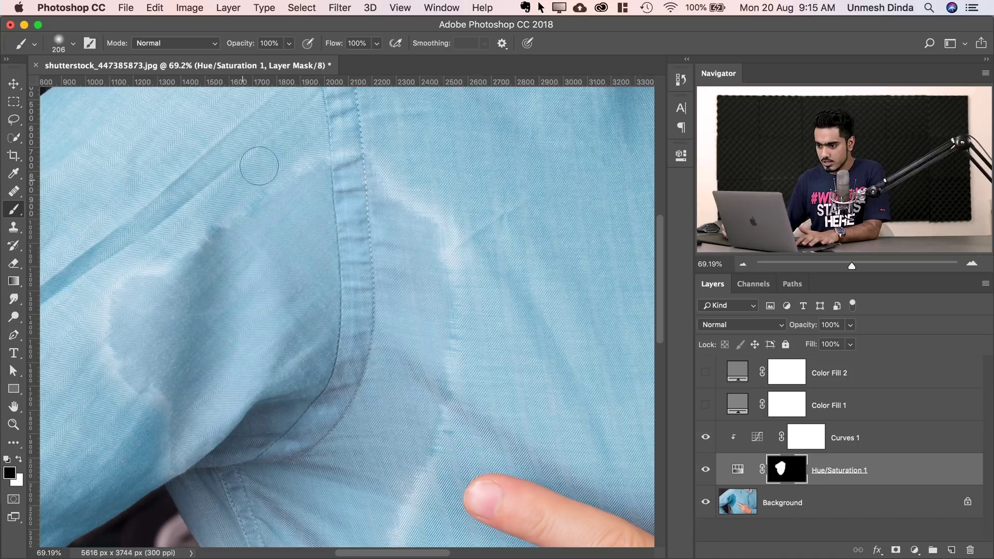
scroll(233, 181, "down", 2)
scroll(233, 181, "left", 2)
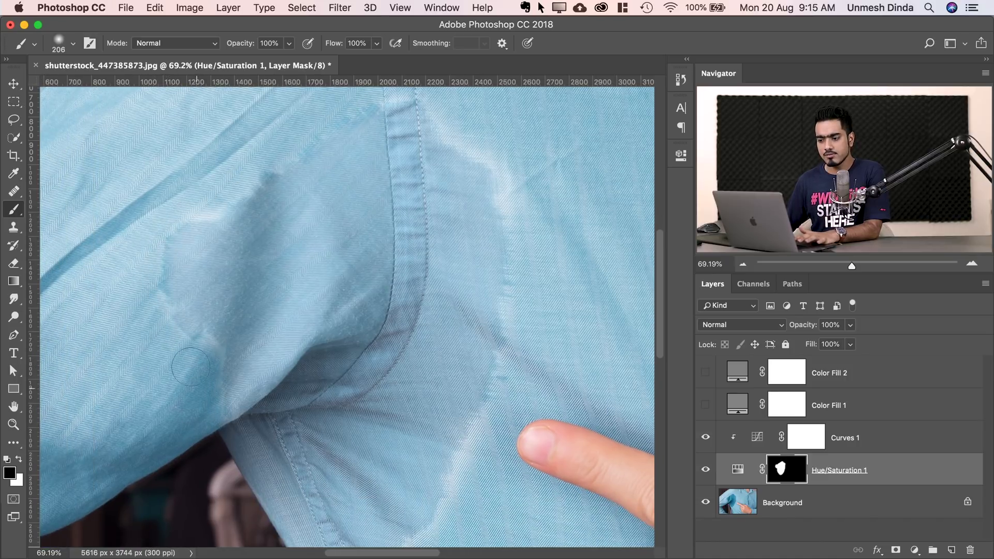
left_click_drag(280, 186, 183, 210)
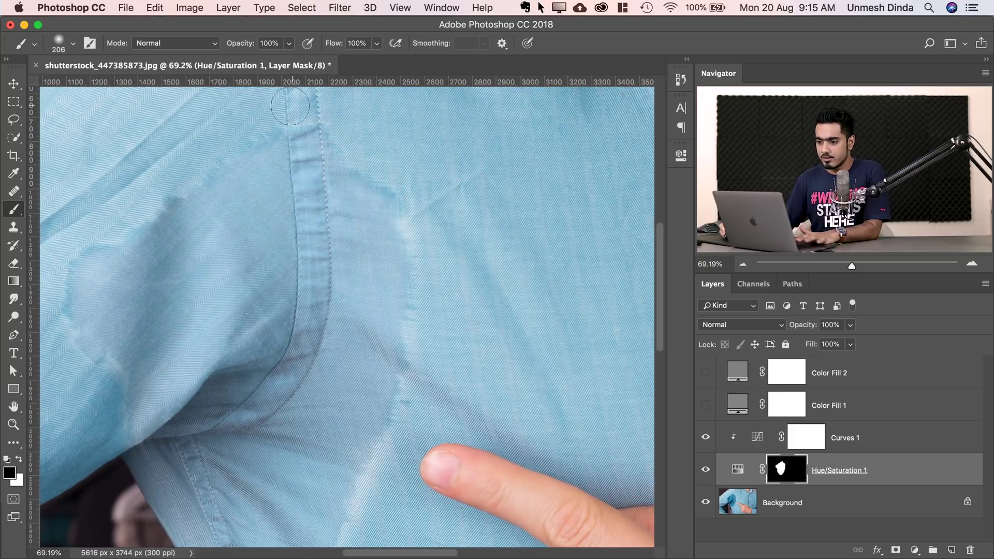
scroll(311, 155, "down", 5)
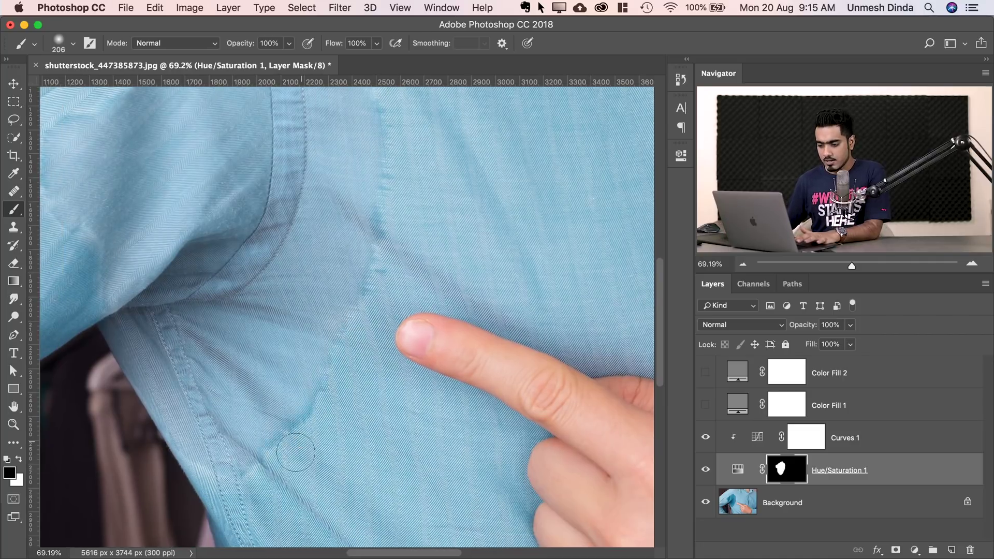
left_click_drag(216, 305, 302, 412)
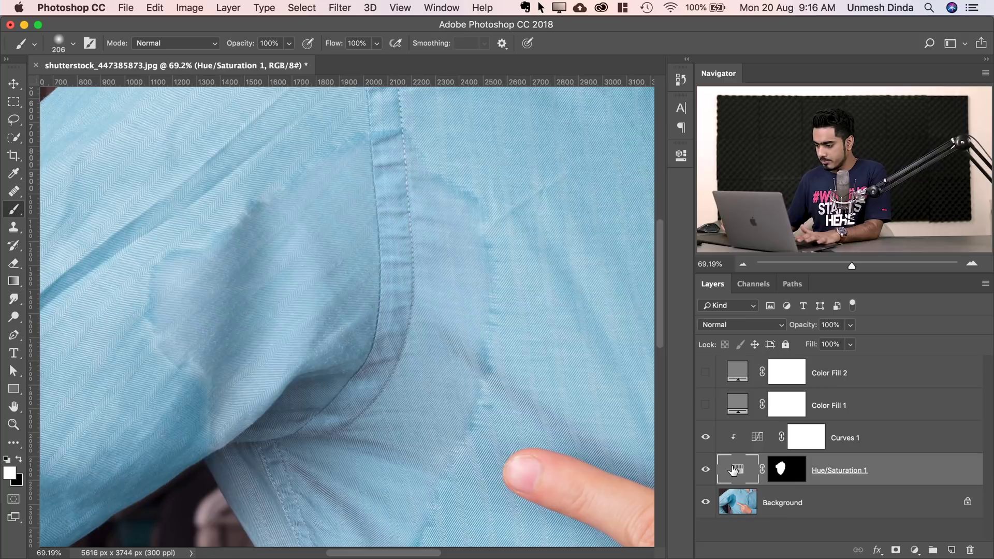
- Try shifting the Cyans saturation of the masked Hue/Saturation adjustment, and enter 91 again
double_click(735, 469)
left_click(539, 211)
left_click(549, 251)
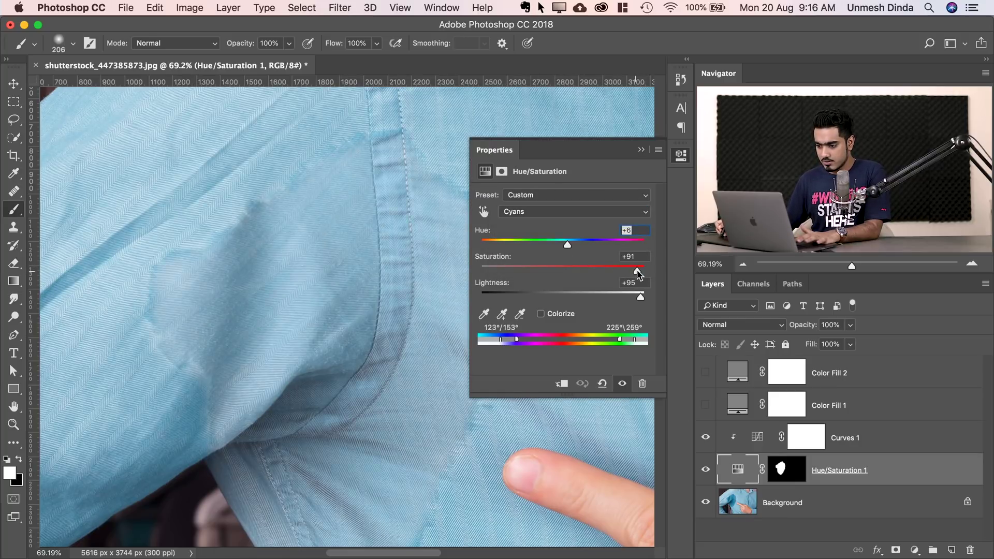
left_click_drag(636, 270, 635, 269)
left_click(640, 259)
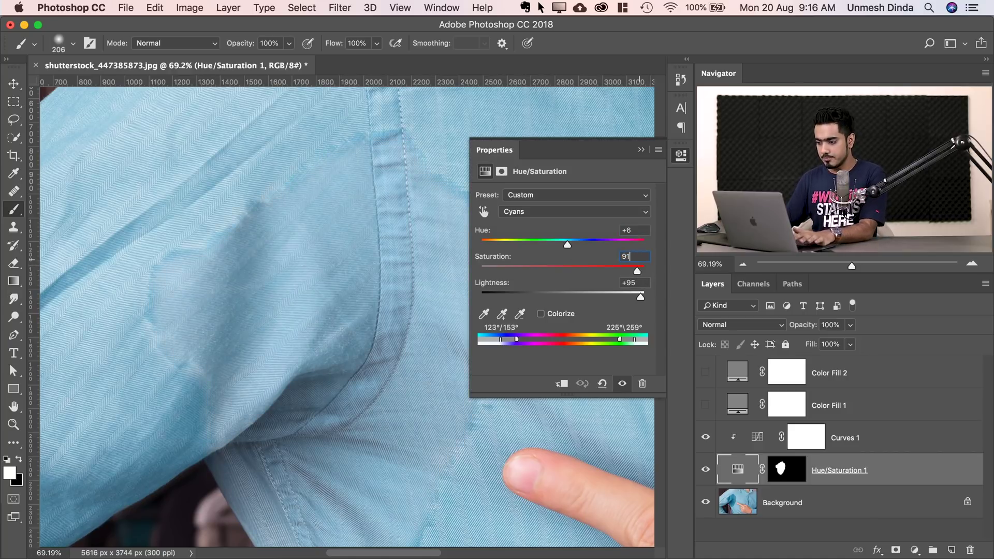
type("91")
left_click(640, 149)
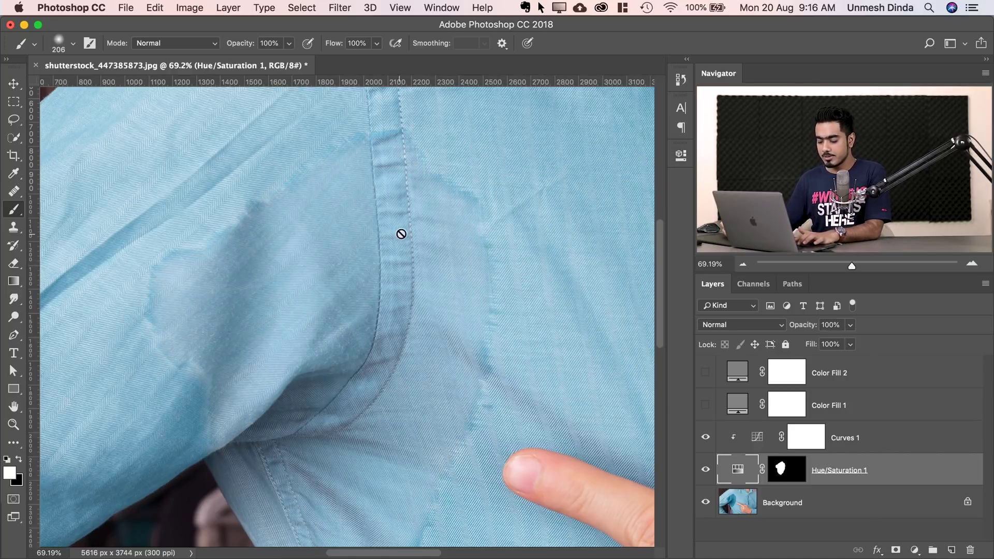
- Compare the corrected shirt with the original background image by toggling layer visibility
left_click_drag(403, 233, 381, 230)
left_click_drag(461, 209, 404, 212)
left_click_drag(459, 184, 413, 243)
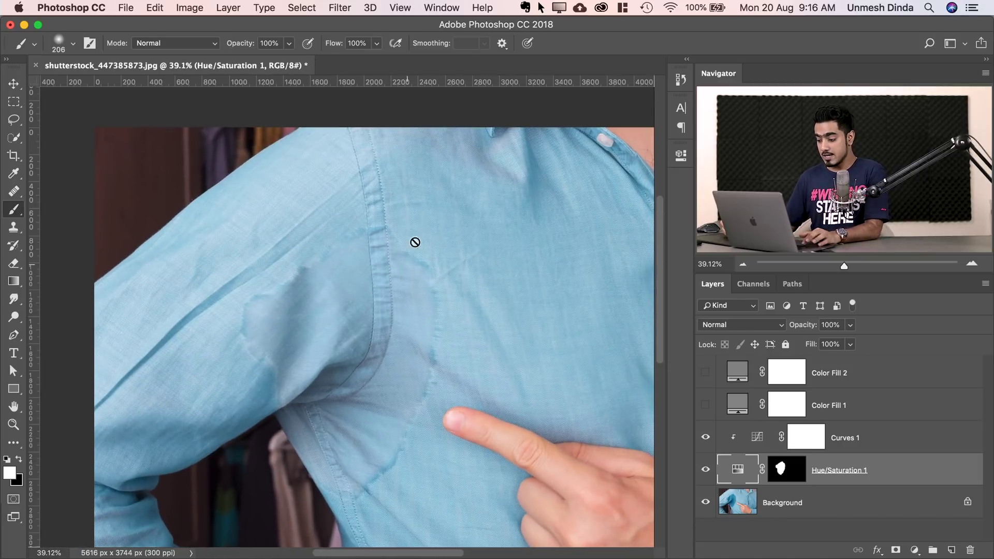
left_click(705, 502, "alt")
left_click(705, 503, "alt")
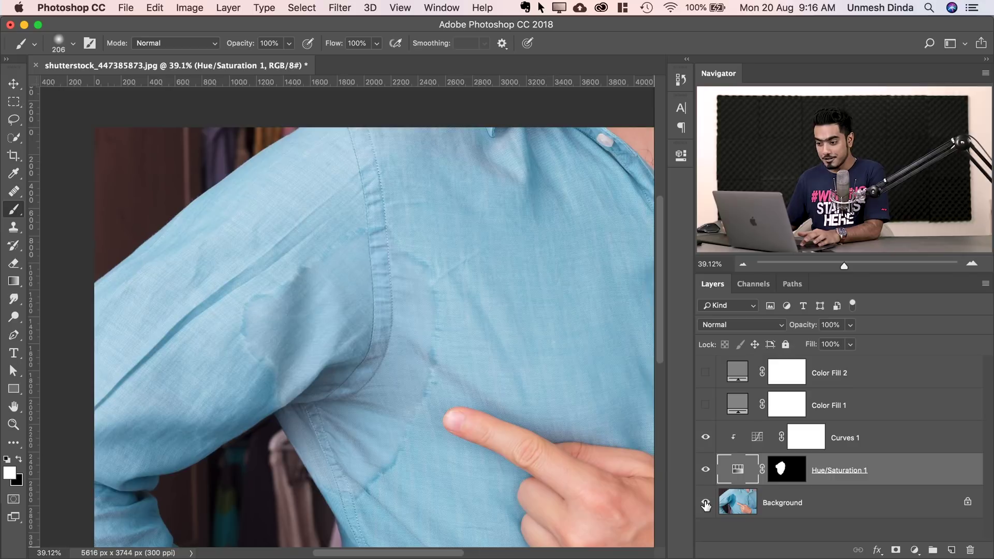
- Reopen the masked Hue/Saturation adjustment and re-enter the saturation of its Cyans range
double_click(739, 472)
left_click(570, 213)
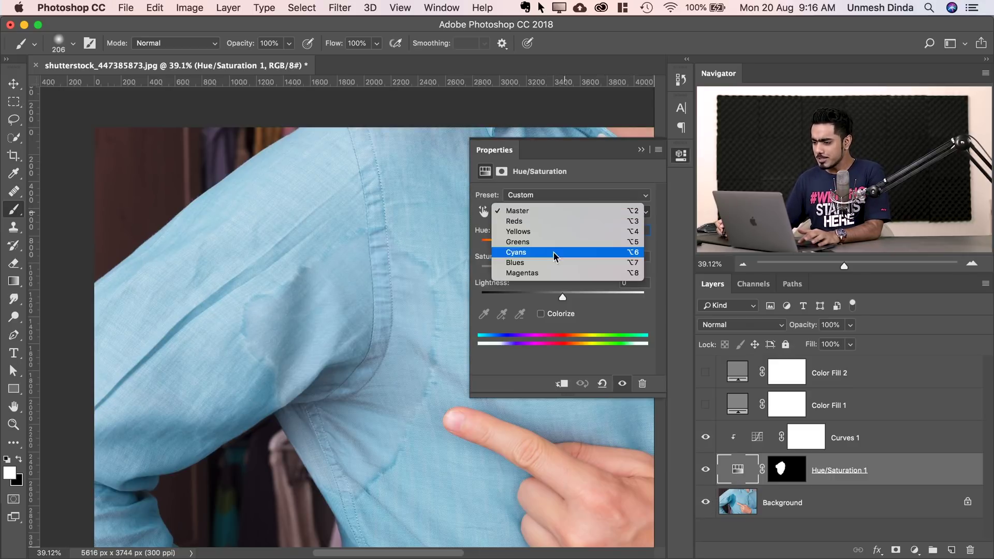
left_click(548, 252)
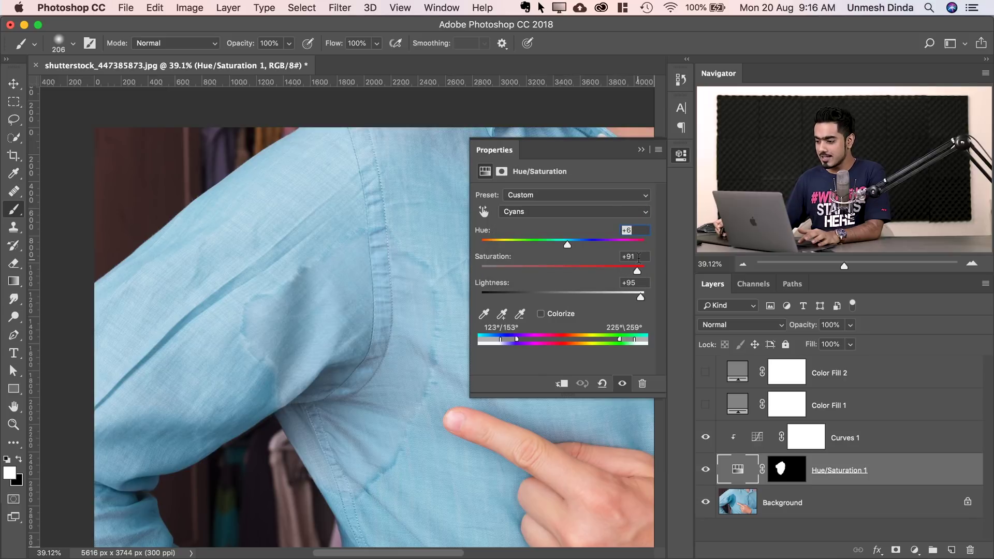
left_click(639, 256)
type("9")
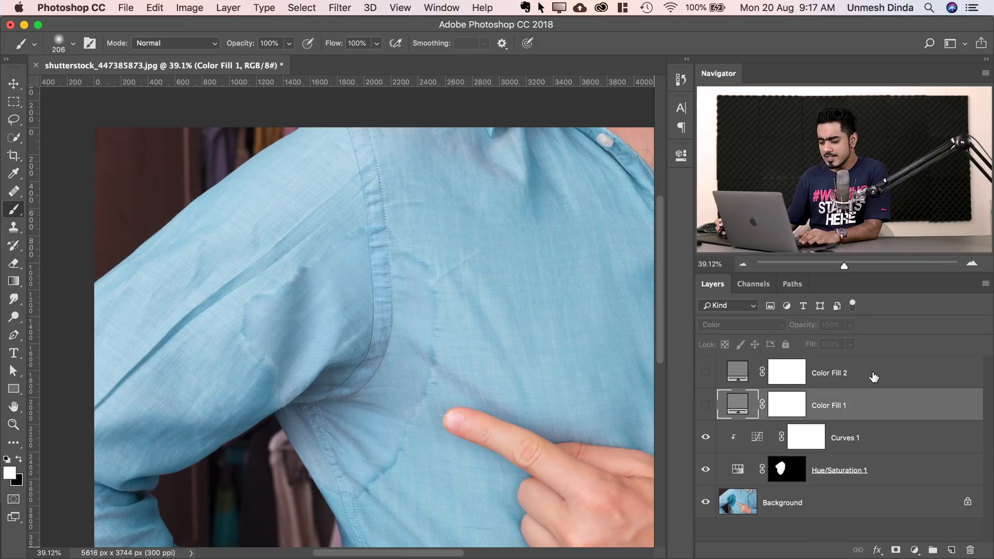
- Group the two gray fill layers, hide the group and name it Check Layers
left_click(876, 380, "shift")
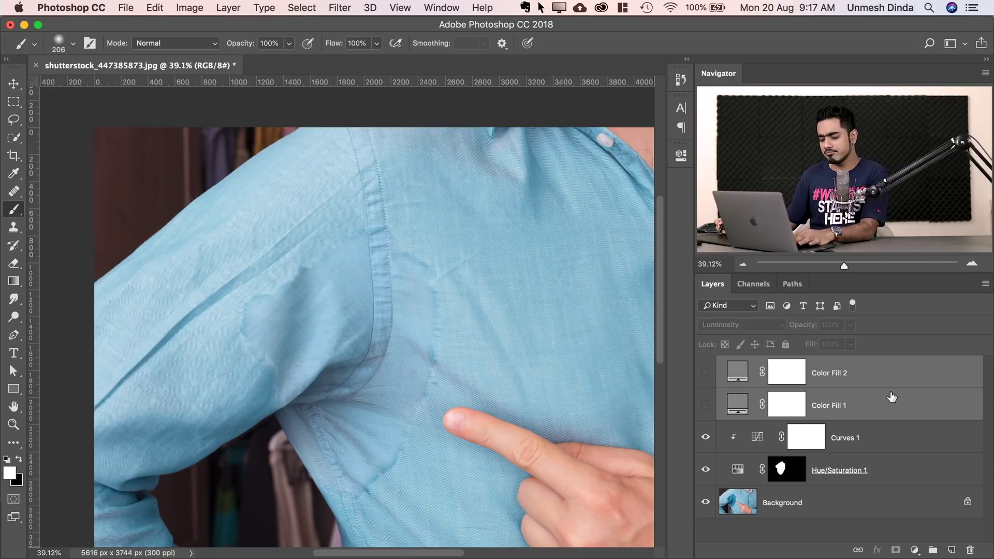
left_click_drag(706, 406, 707, 383)
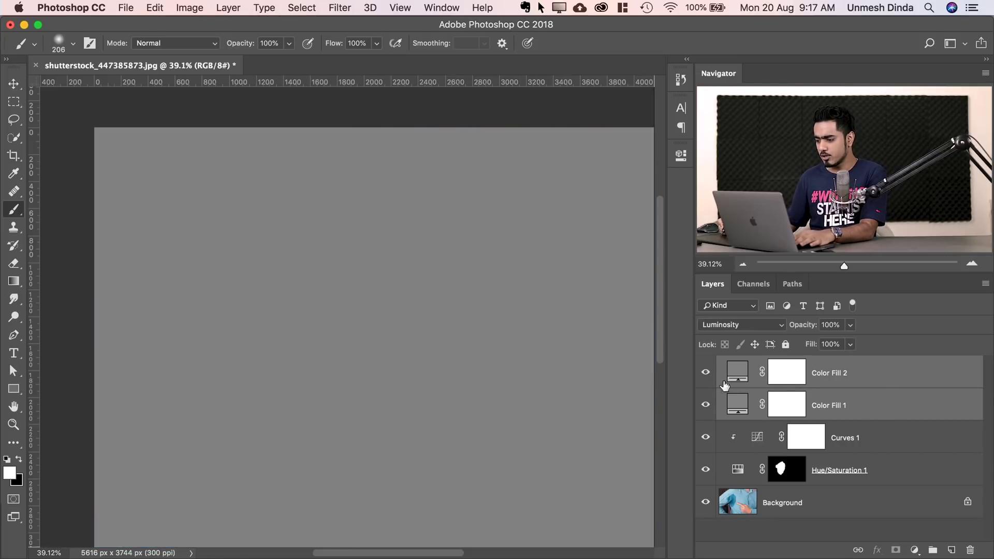
key("super+g")
left_click(706, 367)
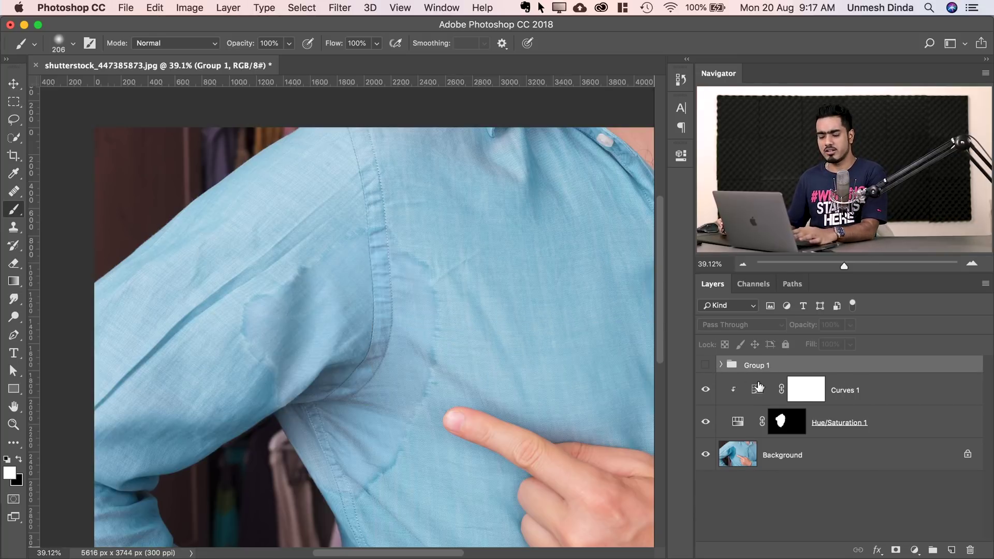
double_click(757, 365)
type("Check Layers")
key("Return")
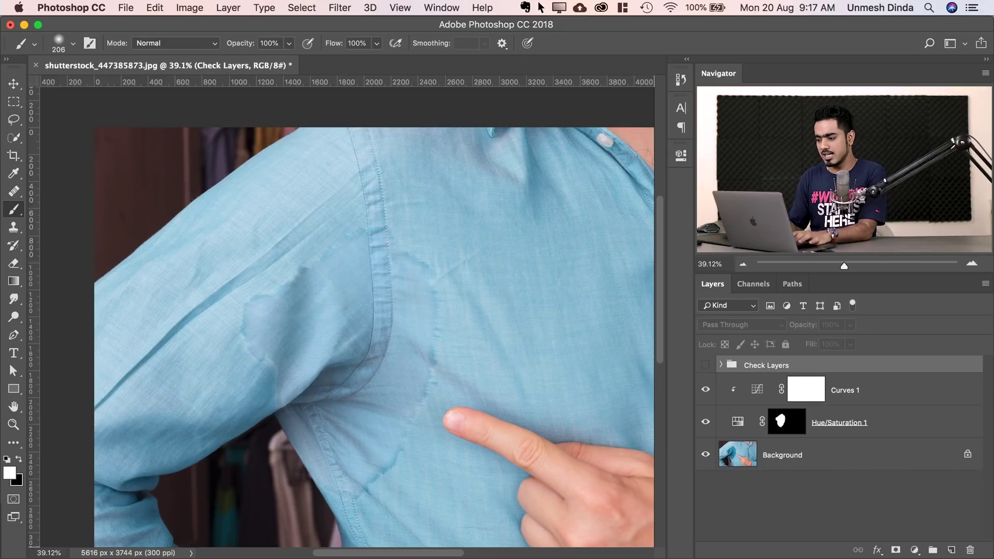
- Add a blank layer above the clipped Curves adjustment and delete the Check Layers group
left_click_drag(298, 277, 322, 275)
left_click(868, 389)
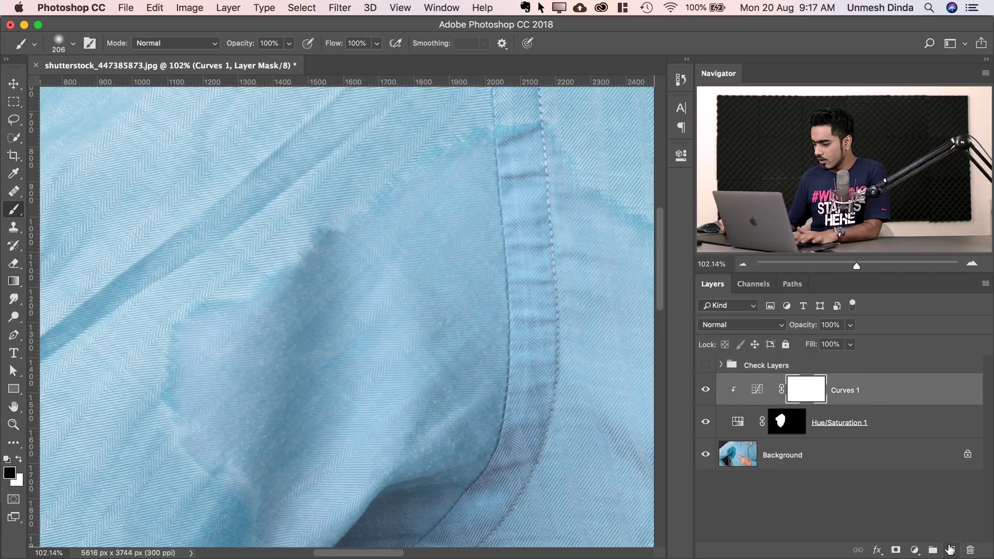
left_click(950, 550)
key("x")
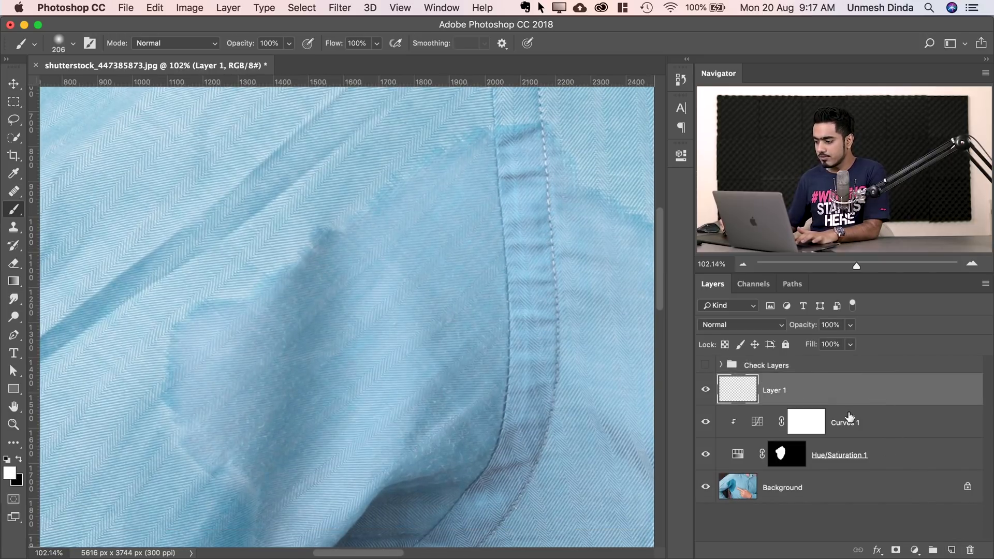
left_click(705, 364)
left_click_drag(866, 371, 968, 549)
- Switch to the Healing Brush Tool and reduce its brush size to 113 px for retouching the sleeve
scroll(265, 281, "up", 1)
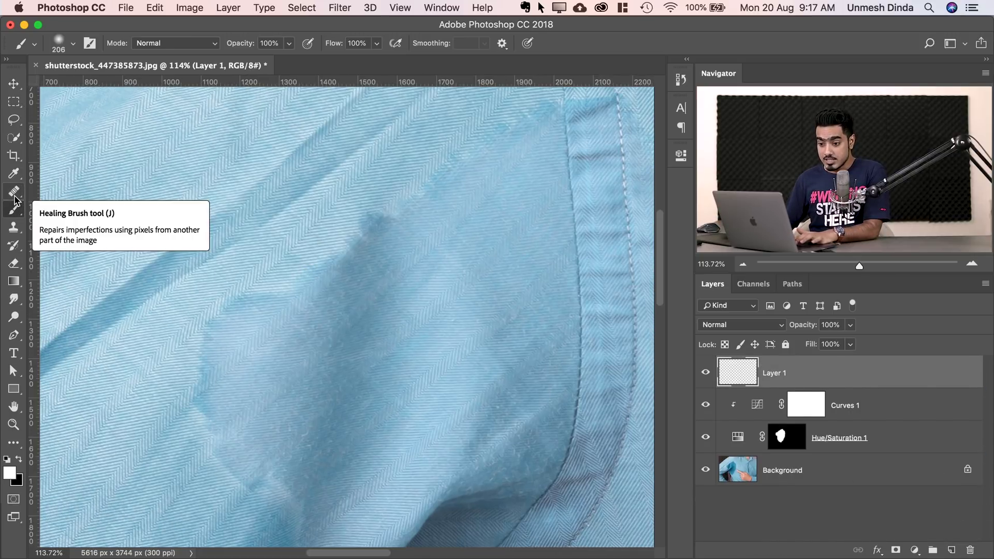
left_click(14, 192)
right_click(16, 192)
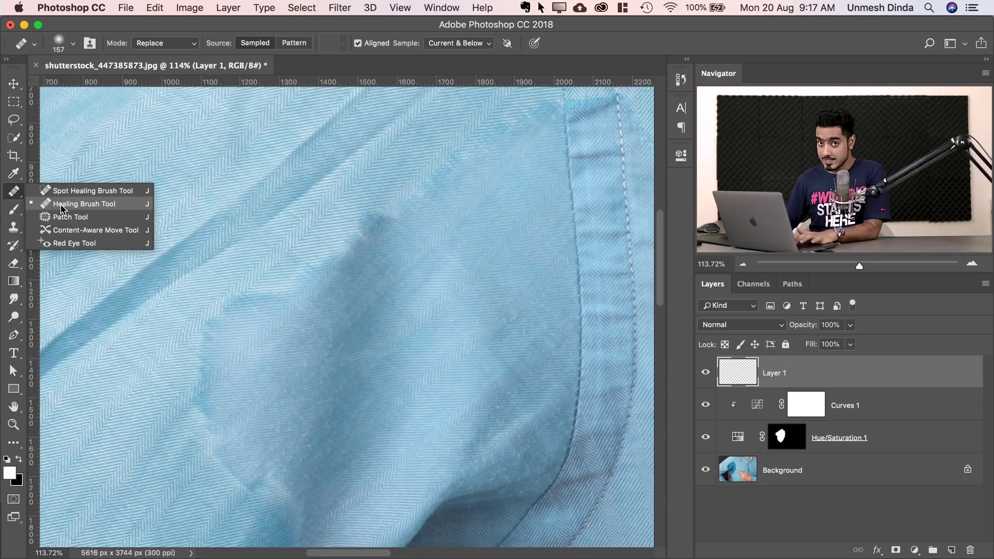
left_click(61, 209)
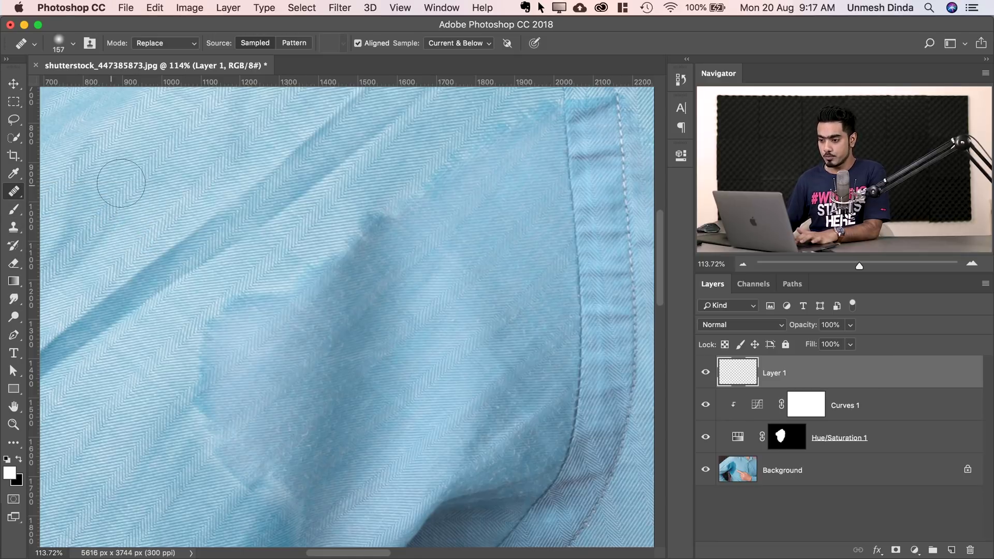
right_click(299, 236, "ctrl+alt")
mouse_move(298, 235)
left_mouse_down()
mouse_move(271, 173)
mouse_move(284, 172)
mouse_move(260, 181)
left_mouse_up()
left_click_drag(314, 271, 293, 264)
left_click_drag(269, 226, 263, 225)
left_click_drag(245, 268, 281, 240)
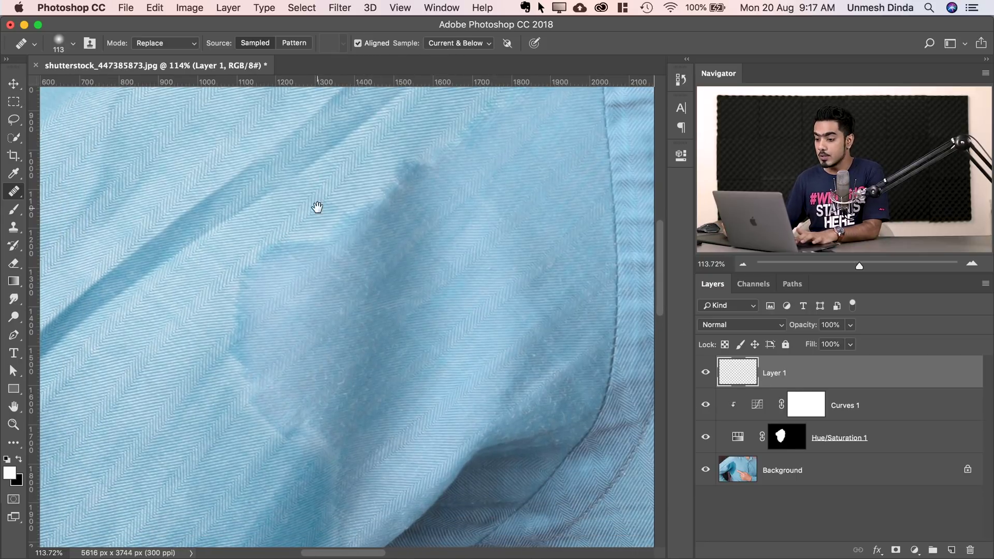
- Set the healing brush to 147 px and heal the stain's dark tip and upper edge on the sleeve with sampled clean fabric
scroll(318, 210, "right", 1)
scroll(317, 210, "up", 1)
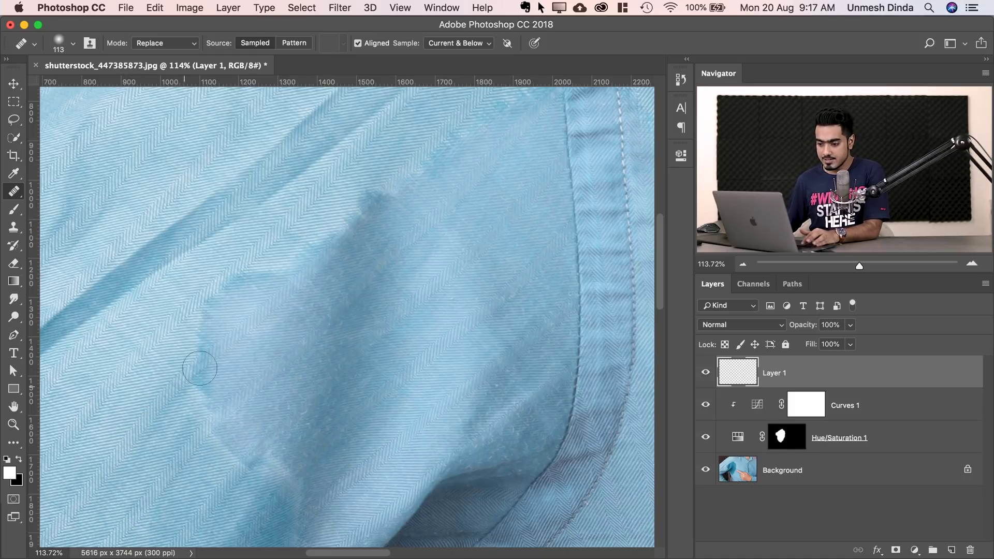
key("bracketright")
key("bracketright")
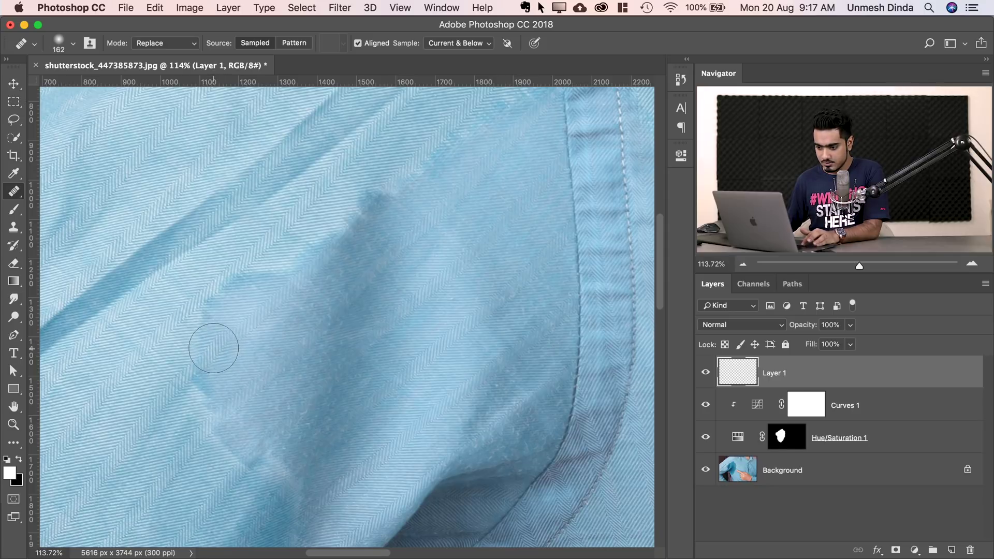
left_click_drag(222, 311, 214, 310)
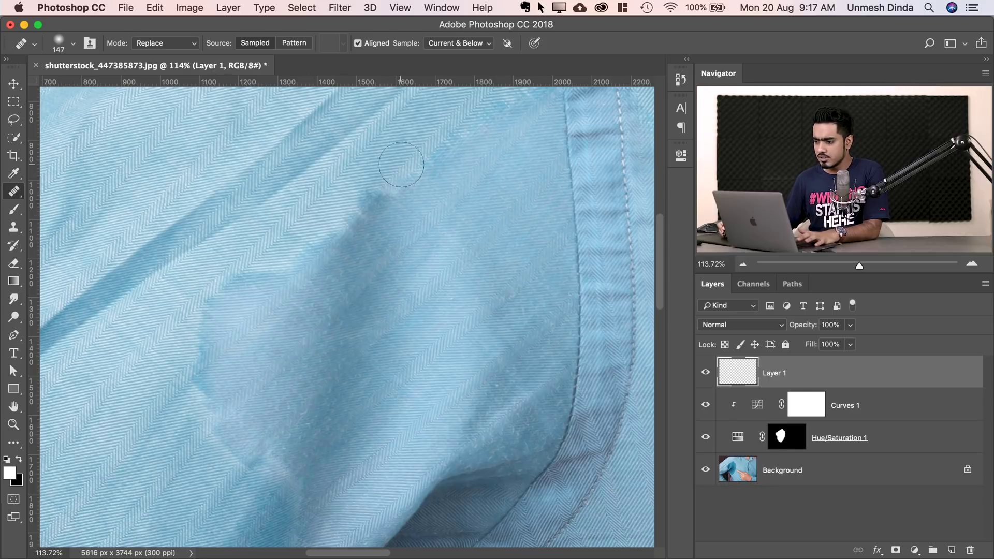
left_click_drag(399, 164, 271, 320)
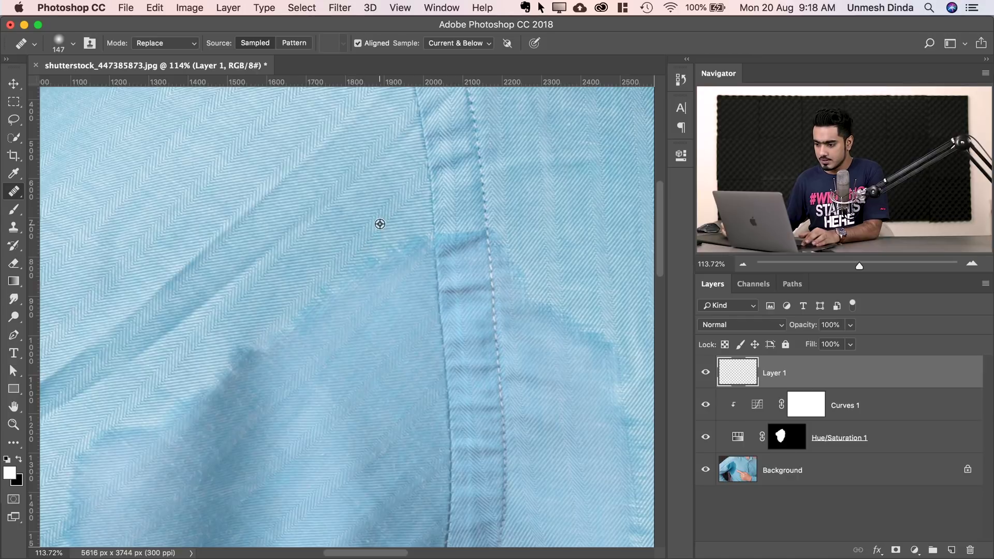
left_click(247, 352)
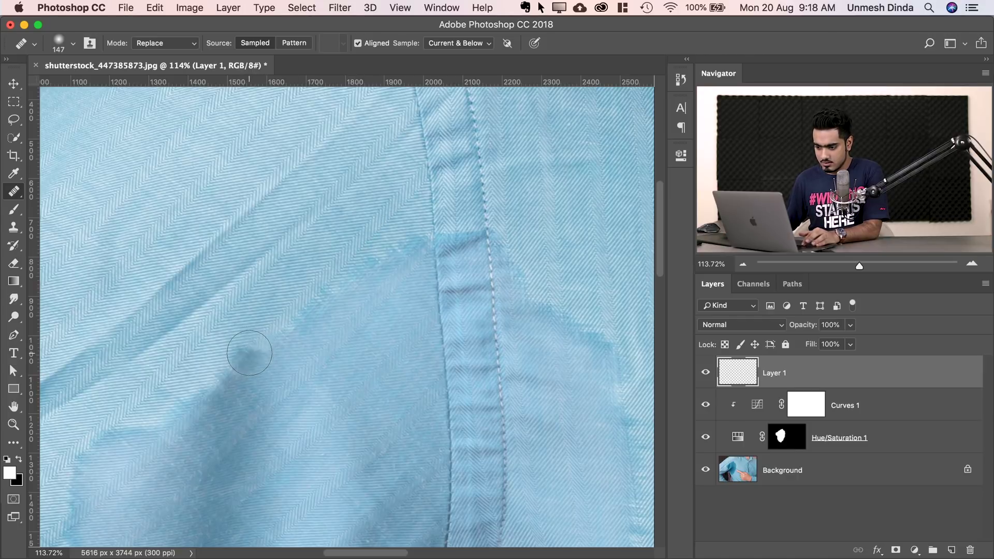
mouse_move(249, 353)
left_mouse_down()
mouse_move(233, 366)
mouse_move(300, 317)
left_mouse_up()
left_click_drag(210, 340, 317, 275)
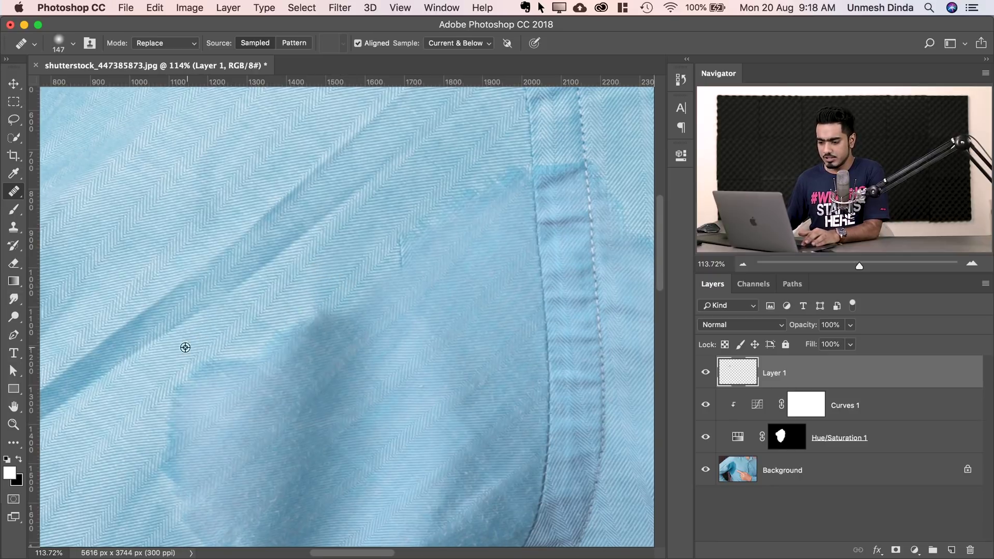
- Sample clean fabric above the sleeve stain and heal along its upper-left border
left_click_drag(213, 329, 254, 278)
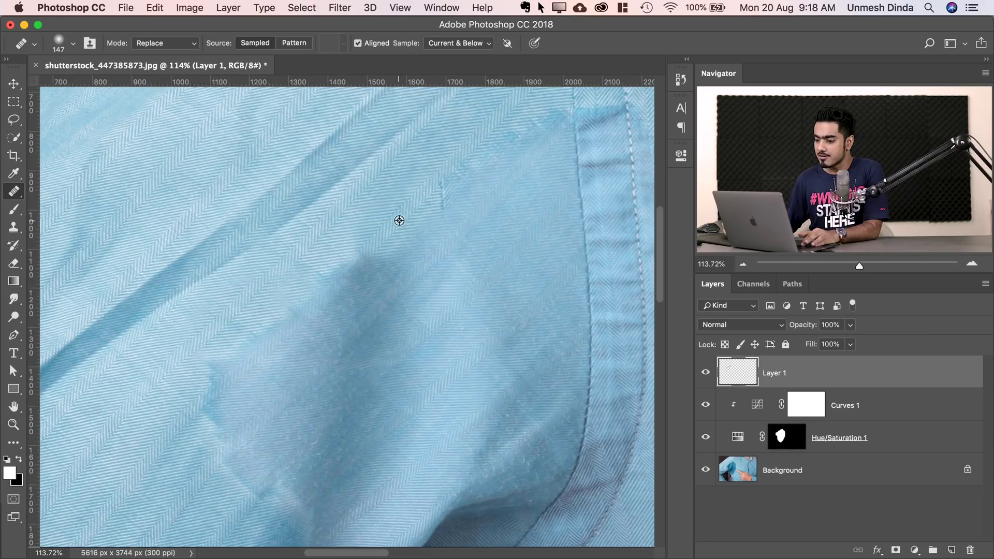
left_click_drag(360, 258, 253, 323)
left_click_drag(188, 385, 227, 347)
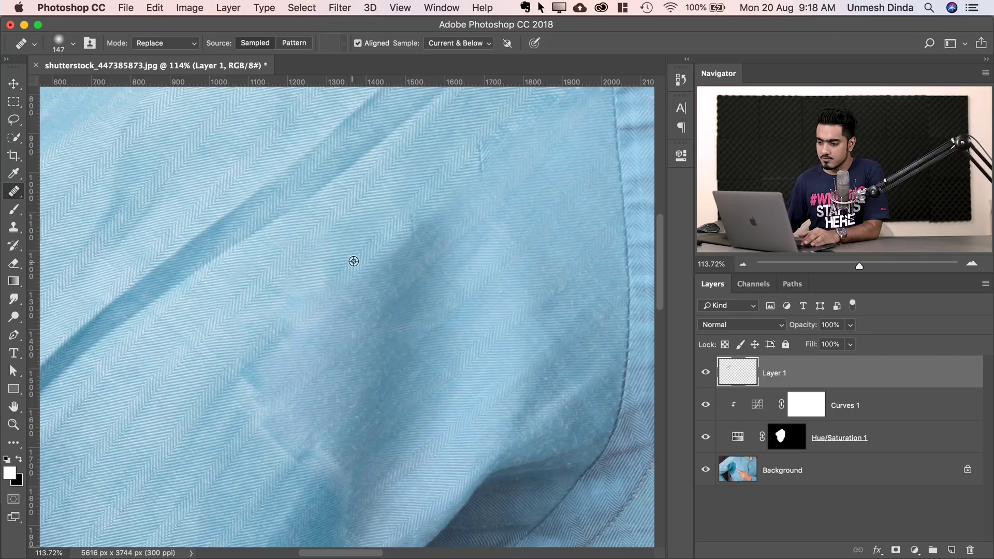
scroll(204, 333, "down", 3)
scroll(204, 332, "right", 1)
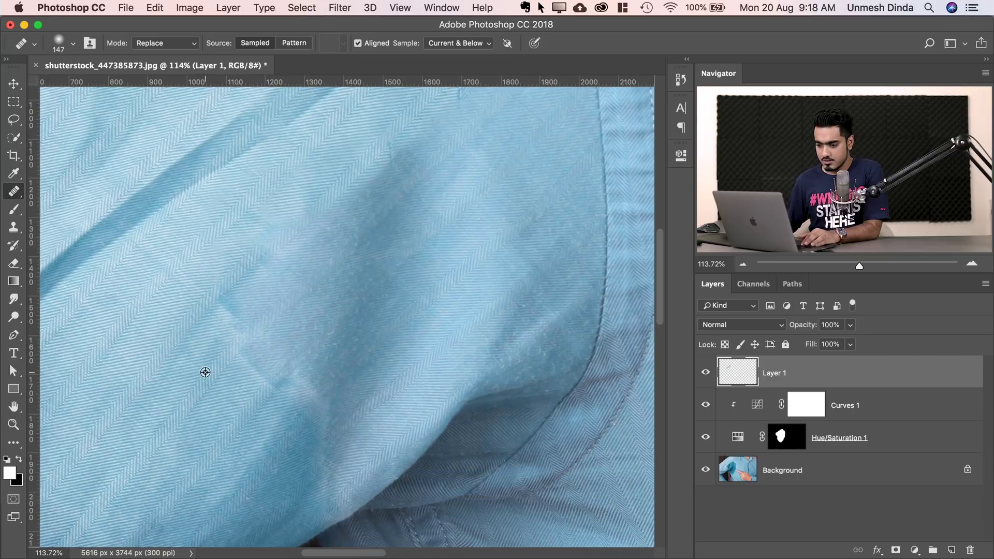
- Sample clean sleeve fabric and heal the light outline along the stain's lower-left border
left_click(217, 356, "alt")
left_click_drag(240, 336, 233, 326)
left_click_drag(295, 319, 252, 285)
scroll(275, 277, "down", 1)
scroll(275, 277, "right", 2)
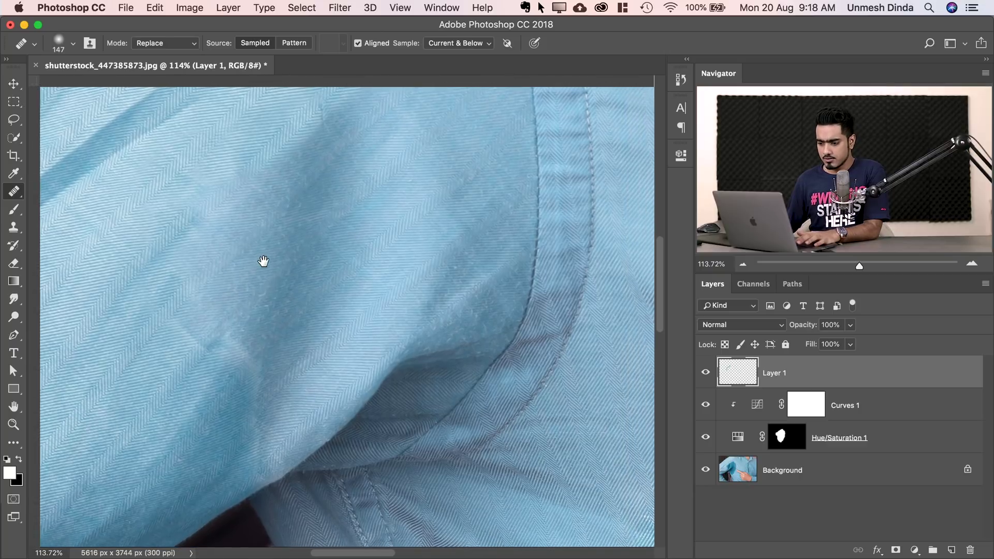
- Enlarge the healing brush to 179 px and heal the stain's lower border on the sleeve towards the underarm
key("super+r")
left_click_drag(223, 349, 251, 313)
key("super+r")
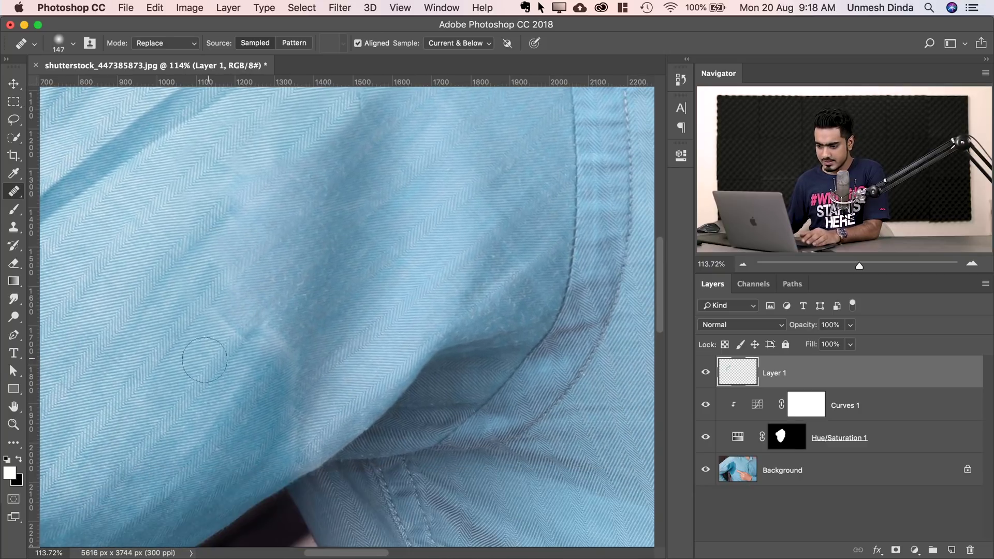
left_click_drag(204, 357, 217, 357)
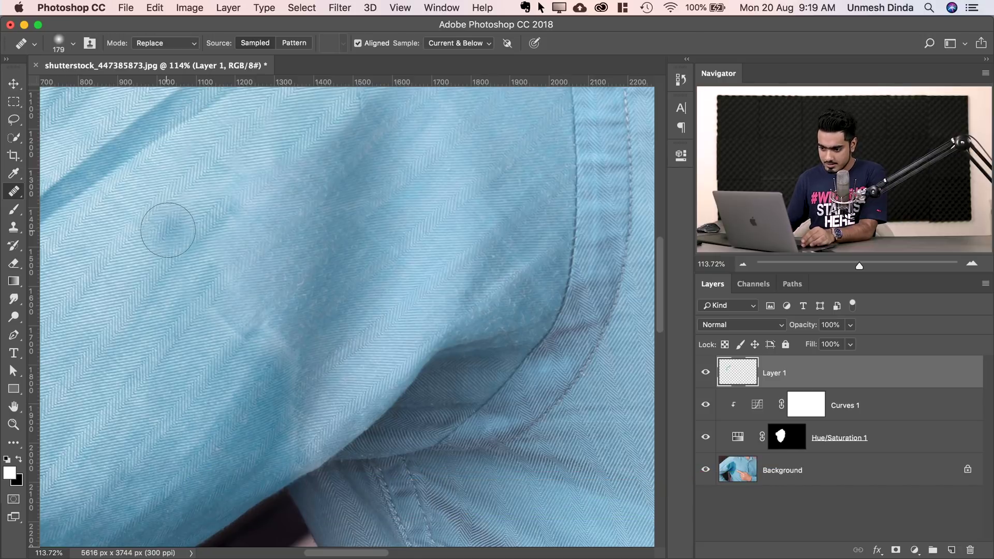
left_click(252, 327)
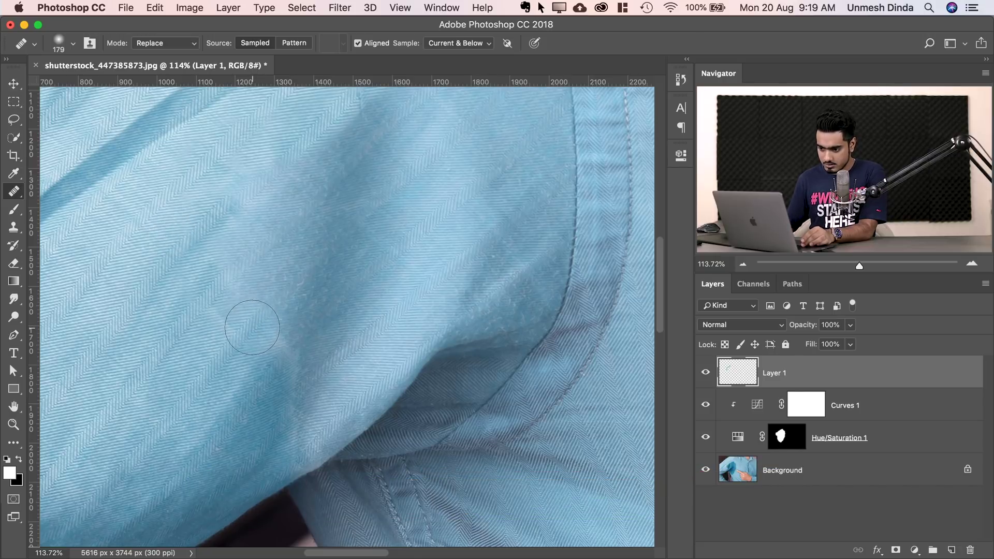
left_click_drag(306, 355, 302, 306)
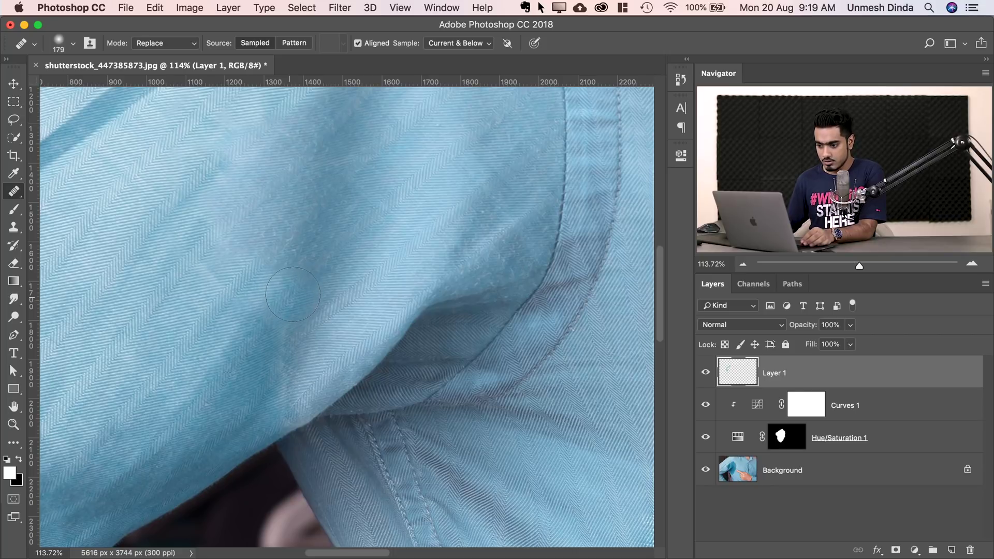
scroll(318, 272, "down", 5)
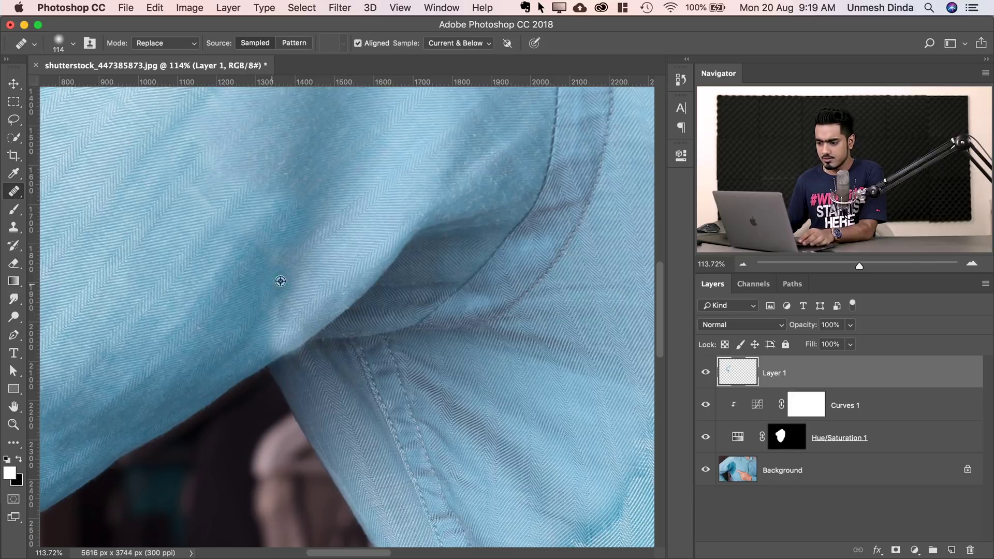
- Heal the stain border on the chest beyond the armhole seam with a 142 px brush, and undo the last stroke
mouse_move(409, 119)
left_mouse_down()
mouse_move(328, 266)
mouse_move(164, 253)
left_mouse_up()
left_click(348, 175, "alt")
mouse_move(352, 232)
left_mouse_down()
mouse_move(412, 281)
mouse_move(381, 211)
left_mouse_up()
left_click(388, 212, "alt")
left_click_drag(392, 269, 391, 321)
left_click_drag(396, 321, 375, 211)
left_click_drag(361, 293, 373, 329)
key("super+z")
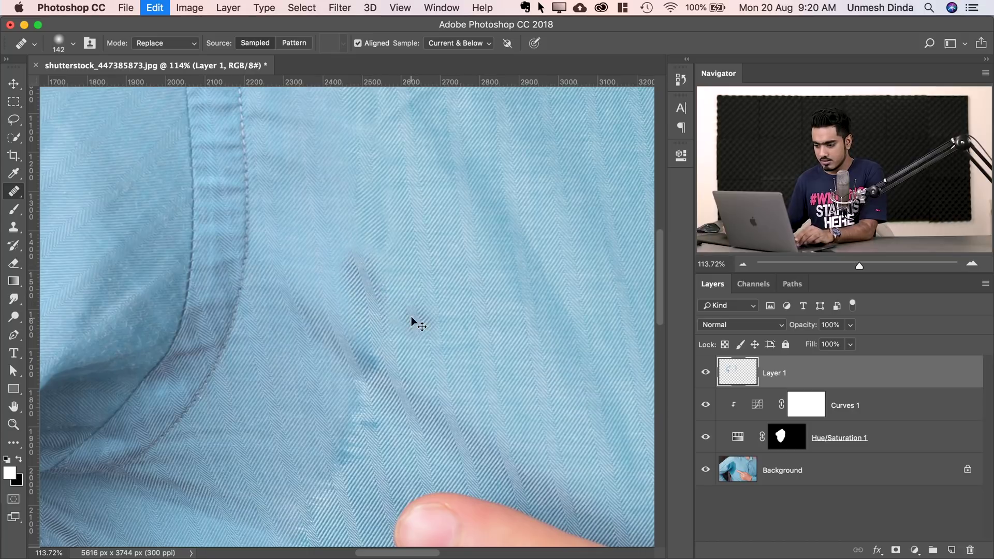
- Sample clean chest fabric and heal the upper part of the stain border just below the fingertip
scroll(362, 311, "down", 8)
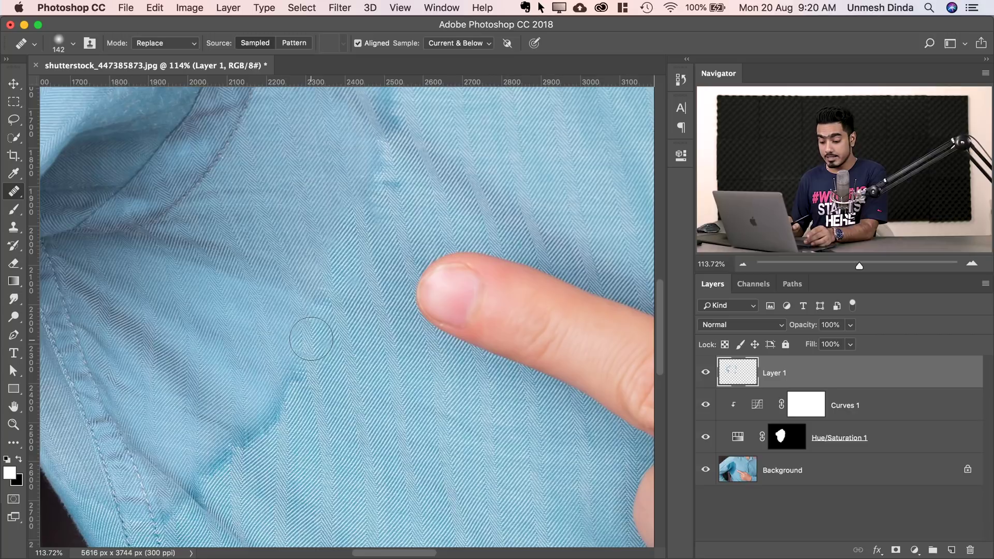
left_click(311, 339, "alt")
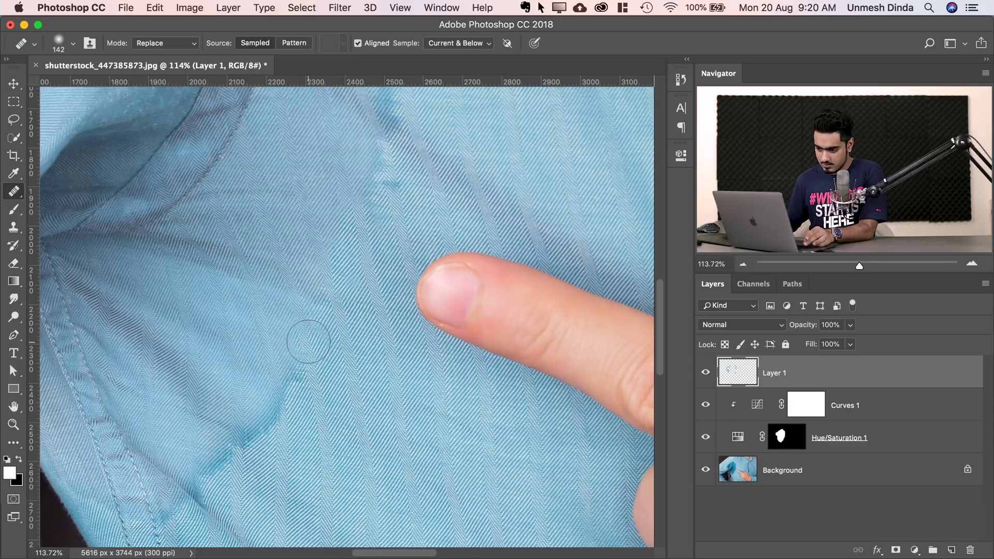
mouse_move(310, 340)
left_mouse_down()
mouse_move(283, 410)
mouse_move(315, 291)
left_mouse_up()
key("space")
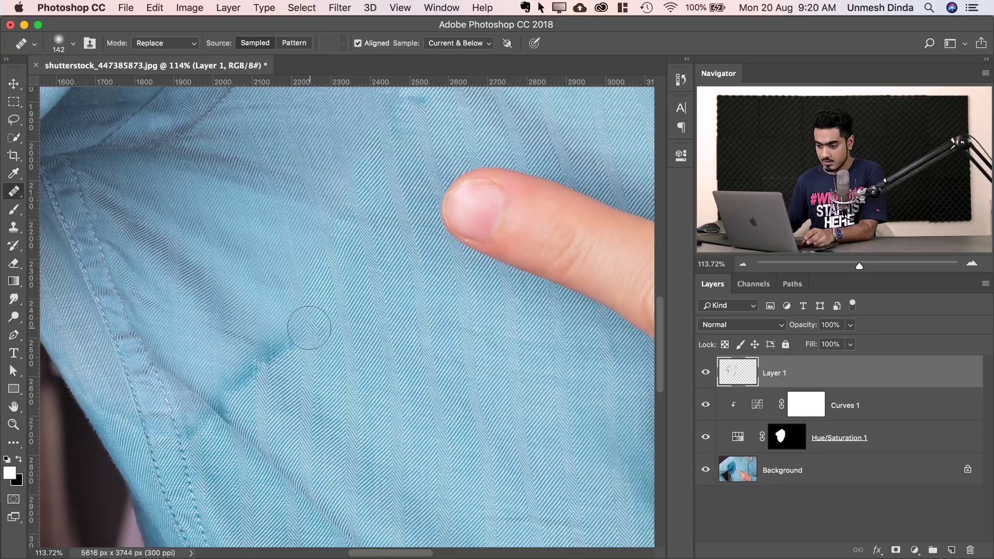
- Heal the remaining dark stain border below the fingertip, down to the diagonal fold near the side seam
mouse_move(306, 328)
left_mouse_down()
mouse_move(268, 362)
mouse_move(314, 297)
mouse_move(262, 318)
left_mouse_up()
key("space")
left_click(288, 357, "alt")
key("space")
left_click_drag(238, 395, 310, 323)
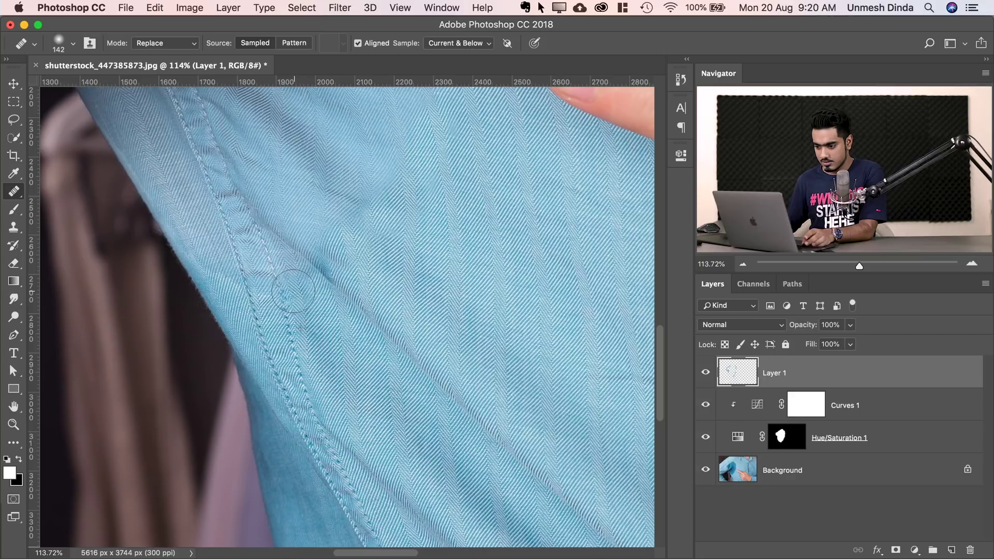
- Heal the stain border around the side seam and the shirt's outer edge below the underarm
key("space")
left_click_drag(300, 330, 379, 396)
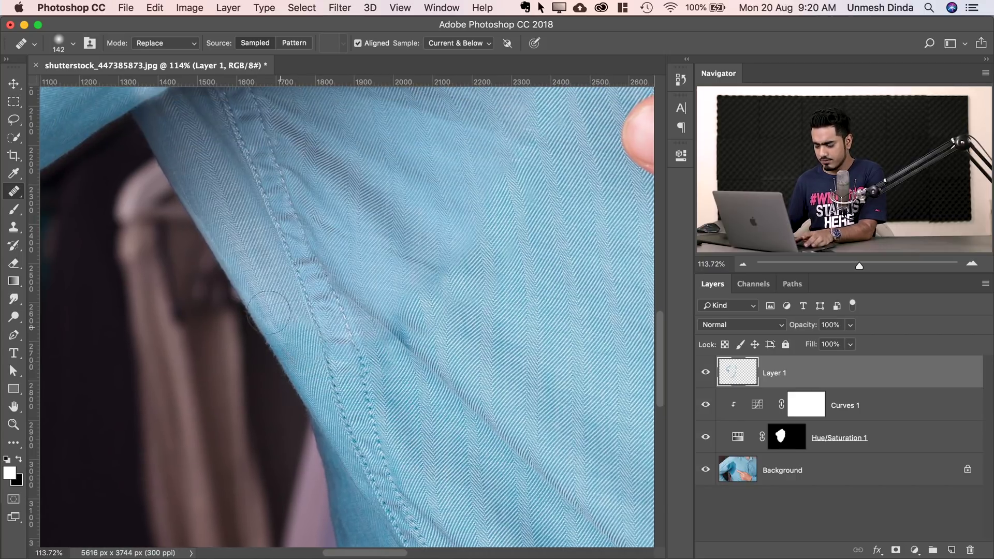
scroll(368, 326, "up", 15)
scroll(368, 326, "right", 6)
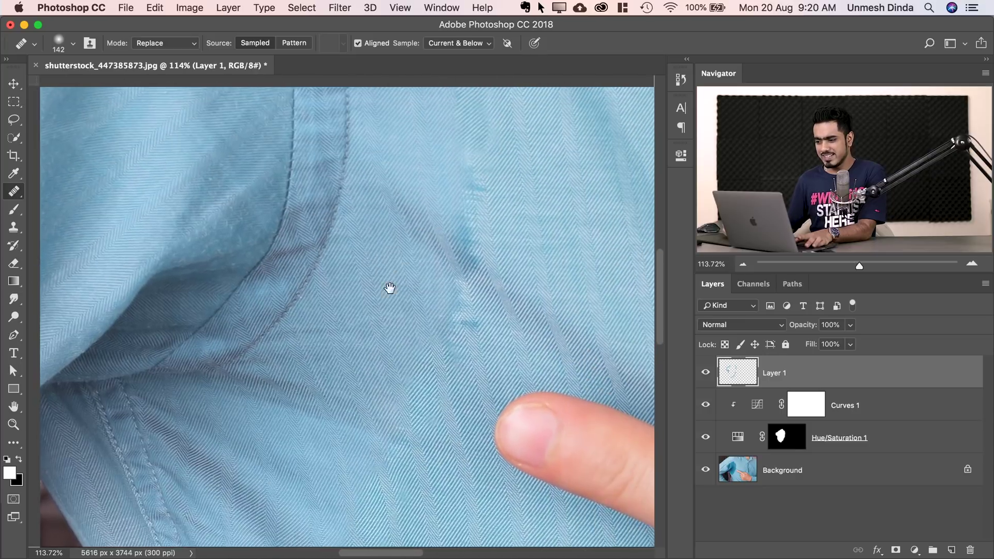
left_click_drag(389, 288, 349, 295)
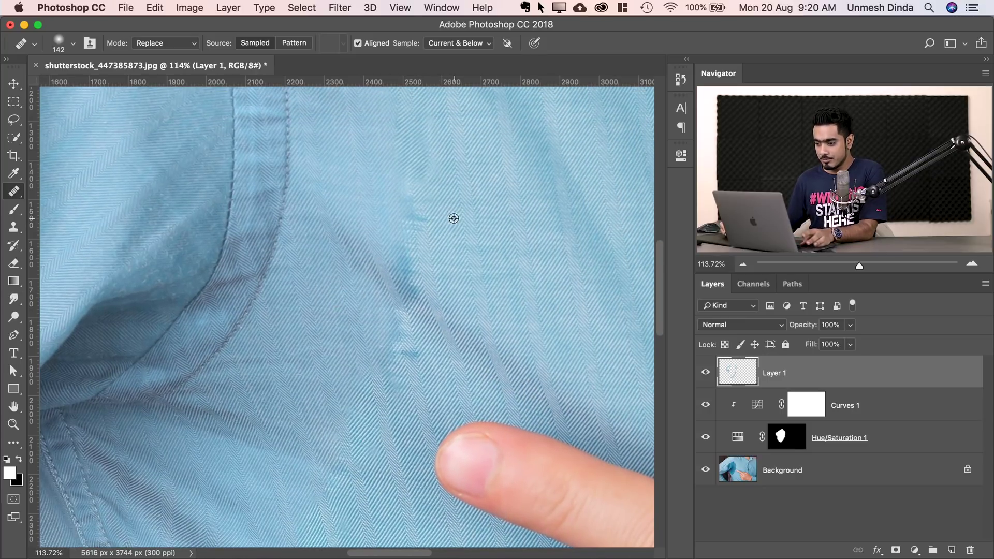
- Heal the jagged stain border and dark wrinkle on the chest above the fingertip, sampling the clean fabric beside it
mouse_move(412, 336)
left_mouse_down()
mouse_move(391, 306)
mouse_move(406, 294)
mouse_move(404, 238)
mouse_move(438, 183)
mouse_move(486, 225)
mouse_move(451, 262)
mouse_move(457, 215)
left_mouse_up()
left_click_drag(401, 326, 408, 328)
mouse_move(413, 189)
left_mouse_down()
mouse_move(377, 329)
mouse_move(400, 272)
left_mouse_up()
left_click(357, 264, "alt")
left_click(384, 335)
left_click_drag(353, 295, 373, 309)
mouse_move(407, 229)
left_mouse_down()
mouse_move(281, 238)
mouse_move(414, 238)
left_mouse_up()
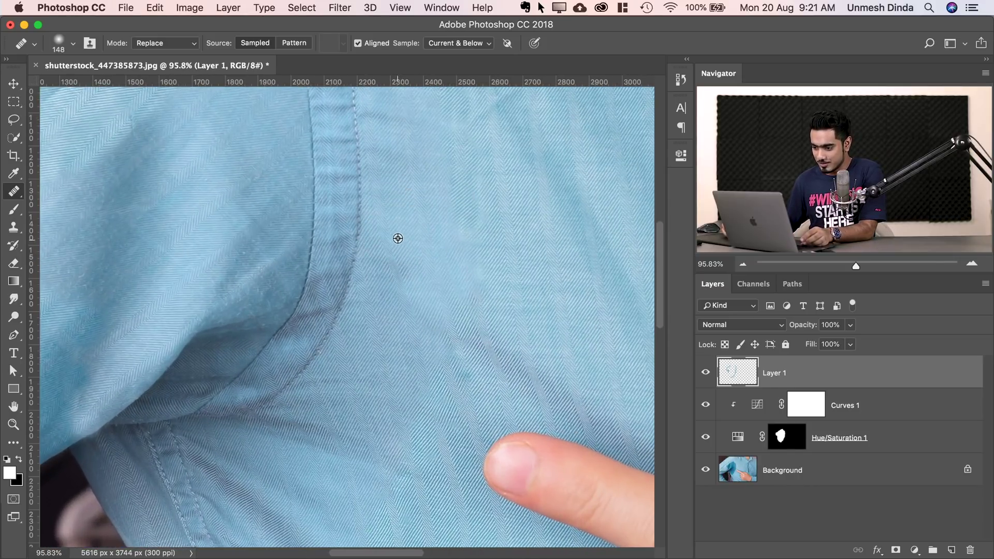
left_click(384, 226, "alt")
mouse_move(396, 259)
left_mouse_down()
mouse_move(405, 285)
mouse_move(368, 302)
mouse_move(408, 351)
mouse_move(339, 172)
left_mouse_up()
- Sample along the diagonal fold beside the side seam and heal the dark patch where the stain border crosses it
mouse_move(335, 319)
left_mouse_down()
mouse_move(406, 315)
mouse_move(346, 357)
left_mouse_up()
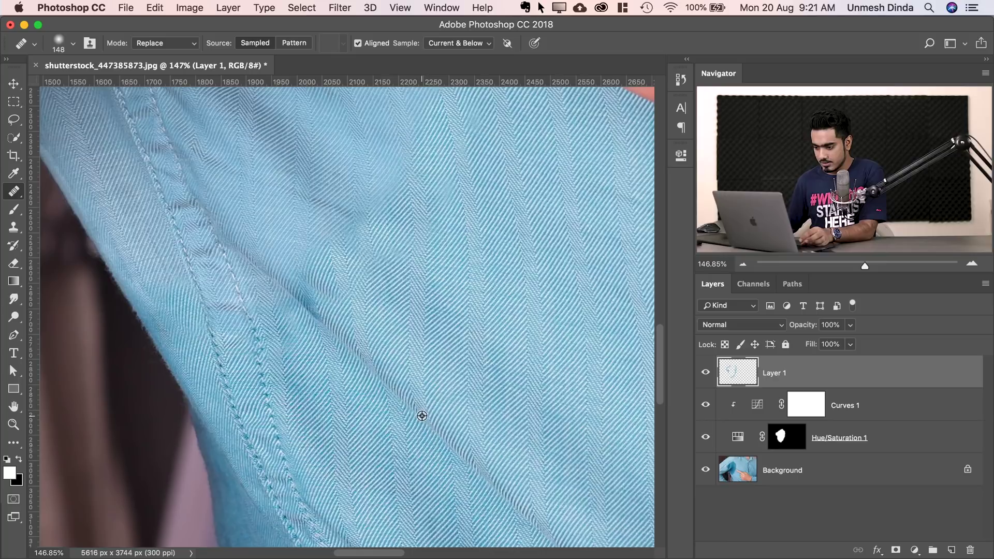
left_click(309, 307)
left_click(309, 306, "alt")
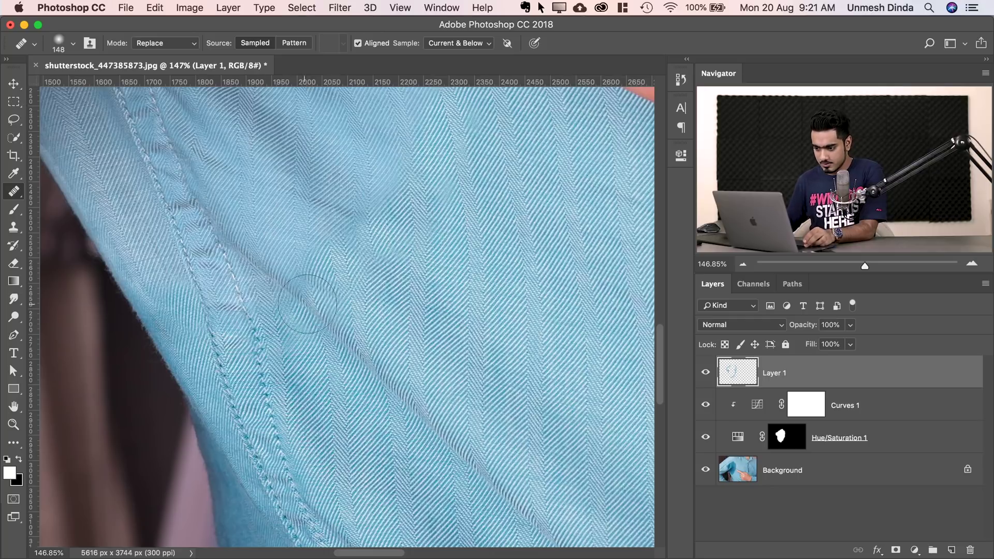
left_click_drag(308, 302, 262, 267)
left_click_drag(420, 256, 347, 297)
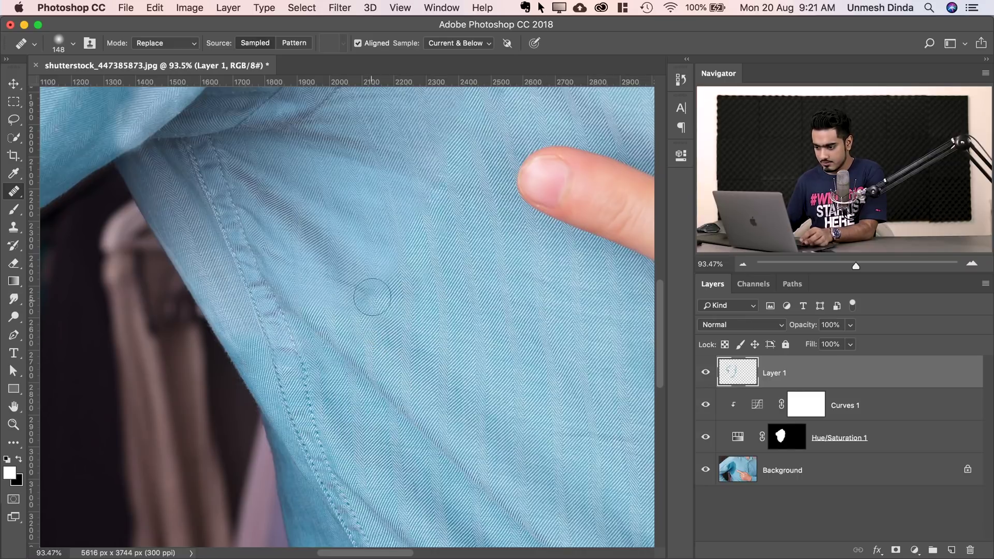
- Reduce the healing brush to 120 px and heal the stain's top border across the armhole seam and on both sides of it
left_click_drag(459, 236, 300, 244)
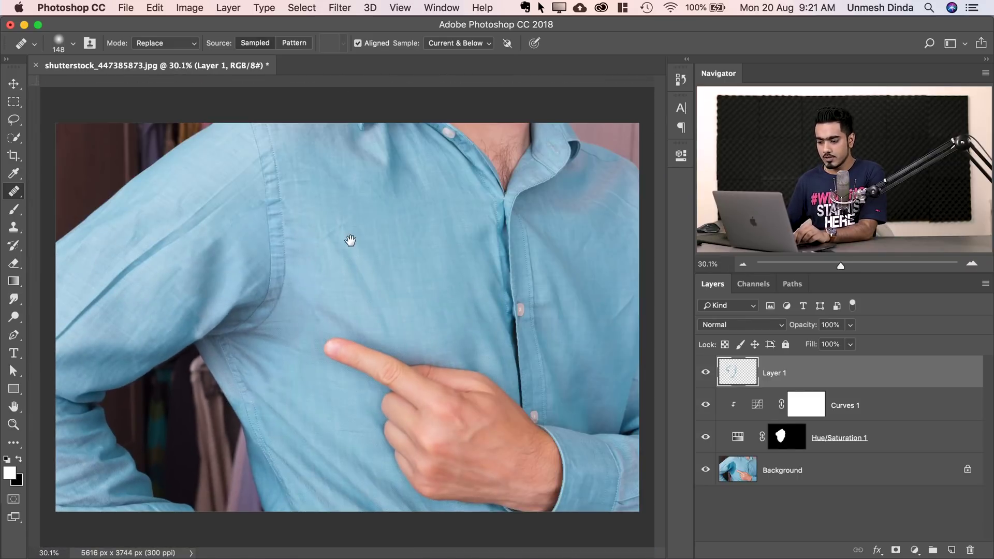
left_click_drag(277, 282, 338, 280)
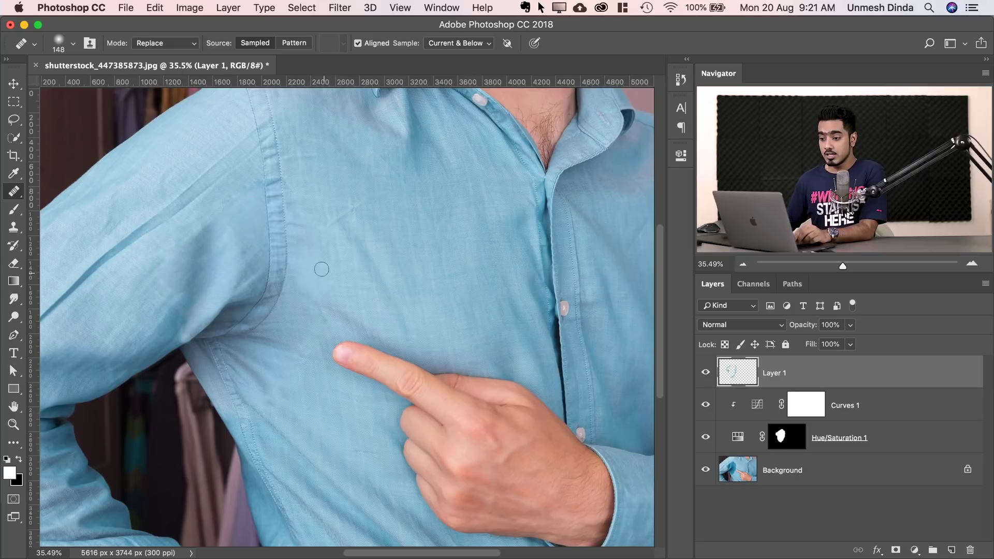
mouse_move(257, 168)
left_mouse_down()
mouse_move(306, 155)
mouse_move(337, 173)
mouse_move(293, 222)
left_mouse_up()
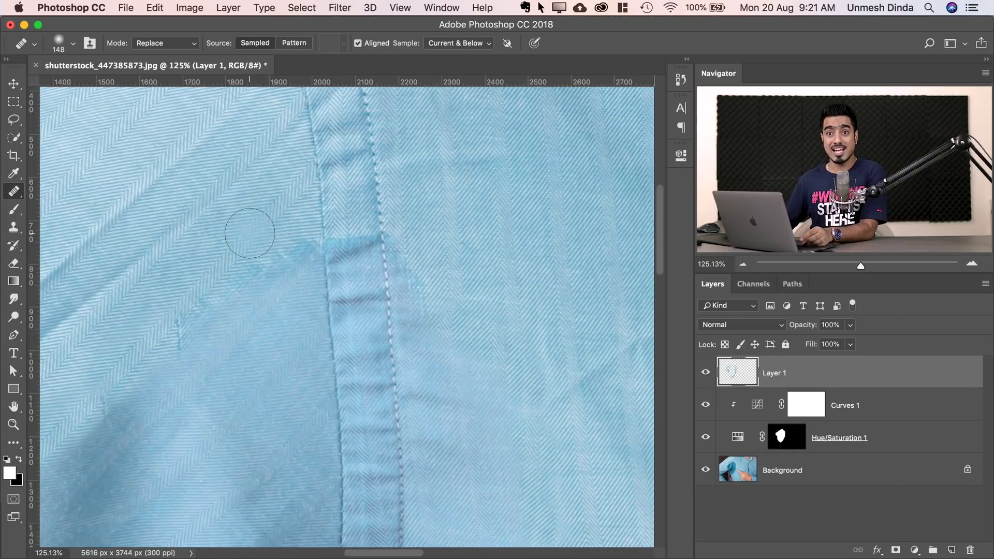
left_click_drag(240, 230, 232, 231)
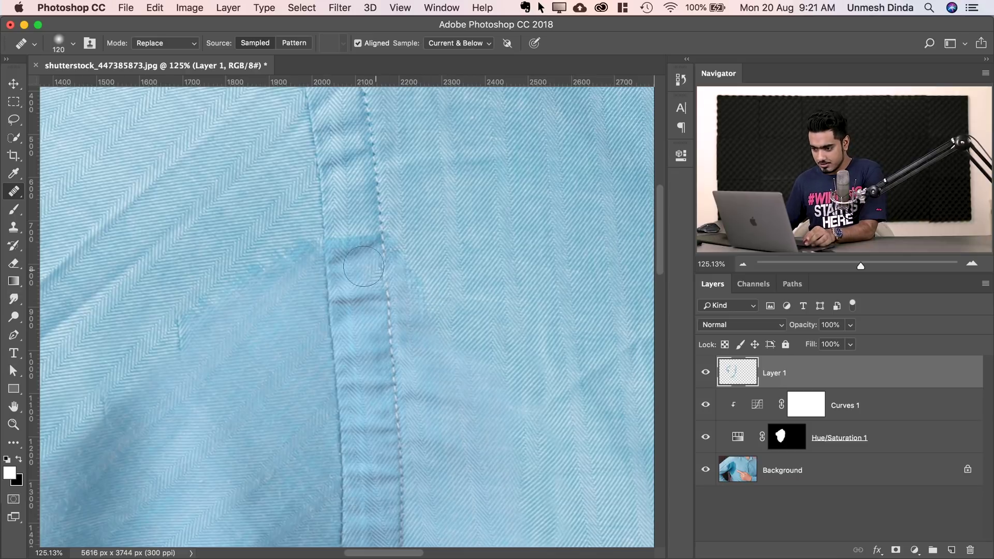
left_click_drag(330, 236, 382, 231)
left_click(402, 225, "alt")
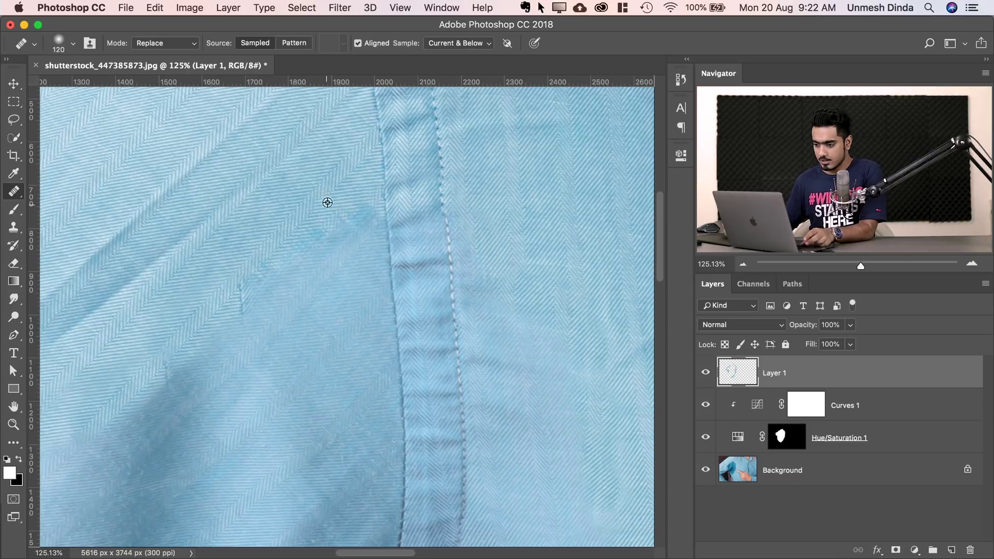
left_click(327, 203, "alt")
left_click_drag(360, 215, 311, 247)
mouse_move(408, 209)
left_mouse_down()
mouse_move(307, 215)
mouse_move(333, 220)
left_mouse_up()
scroll(374, 242, "right", 2)
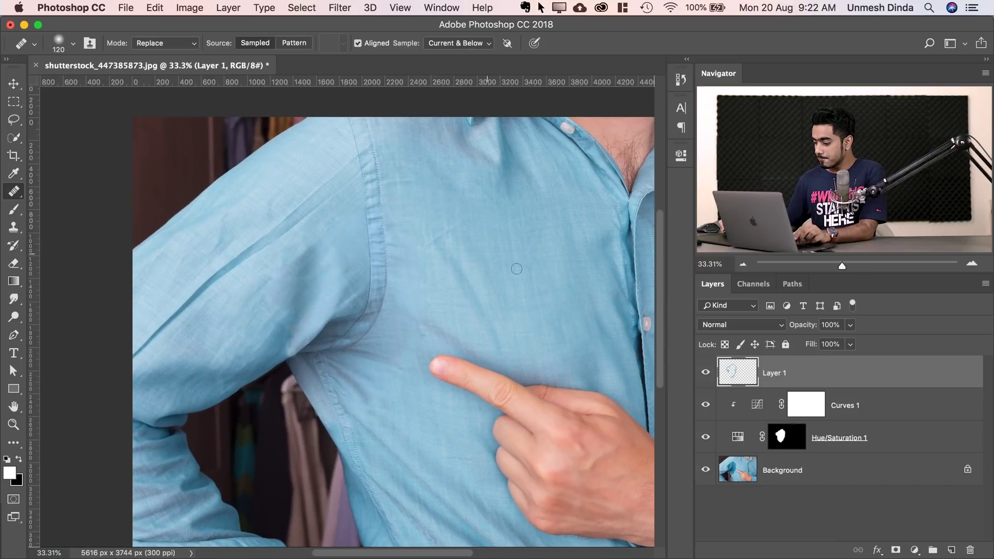
- In the Hue/Saturation adjustment, set the Cyans range to Saturation 93 and Lightness 96
double_click(739, 437)
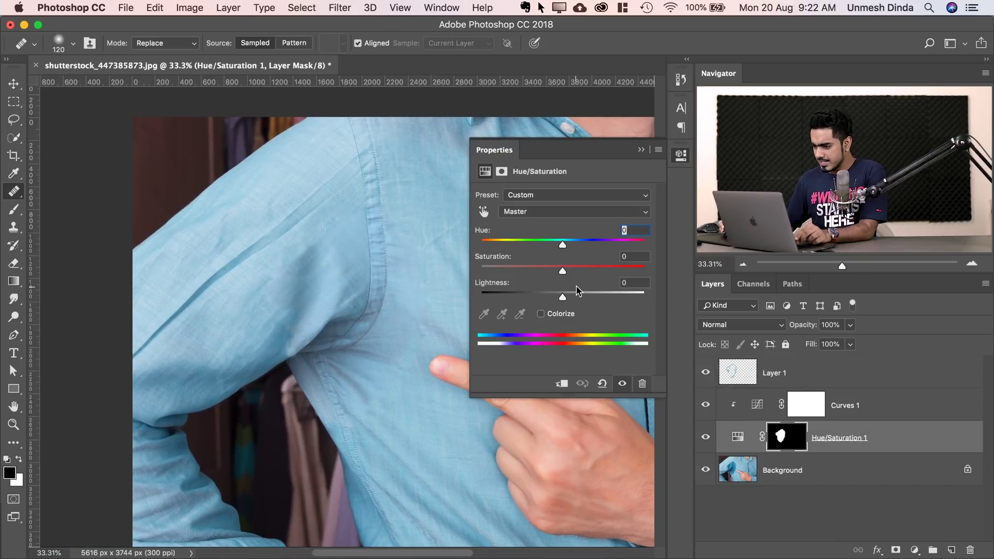
left_click(570, 215)
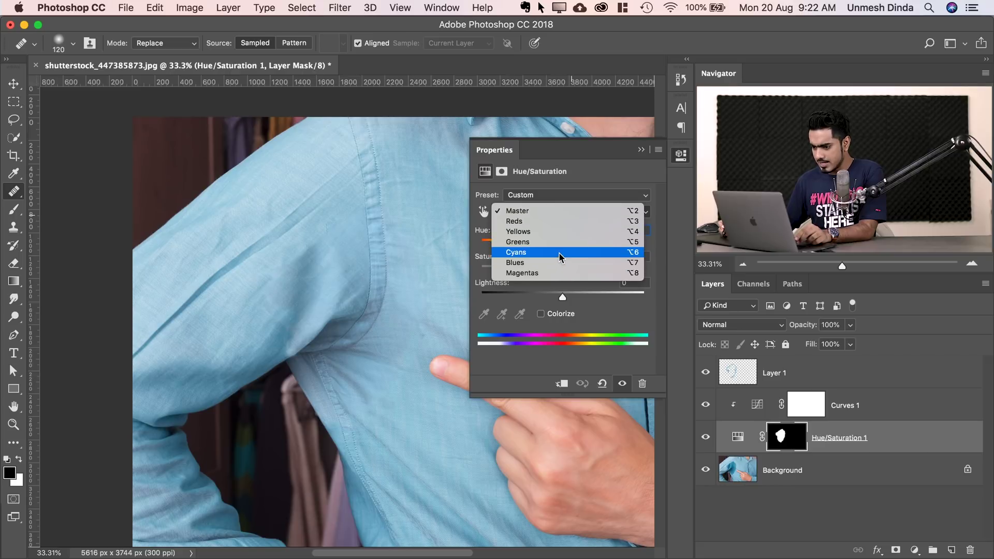
left_click(555, 253)
left_click(641, 283)
type("97")
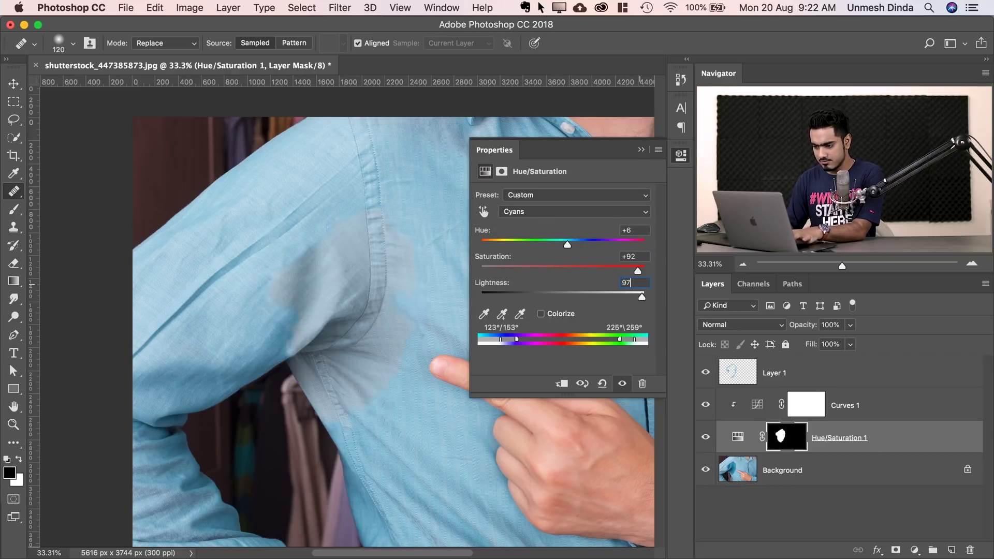
key("BackSpace")
type("6")
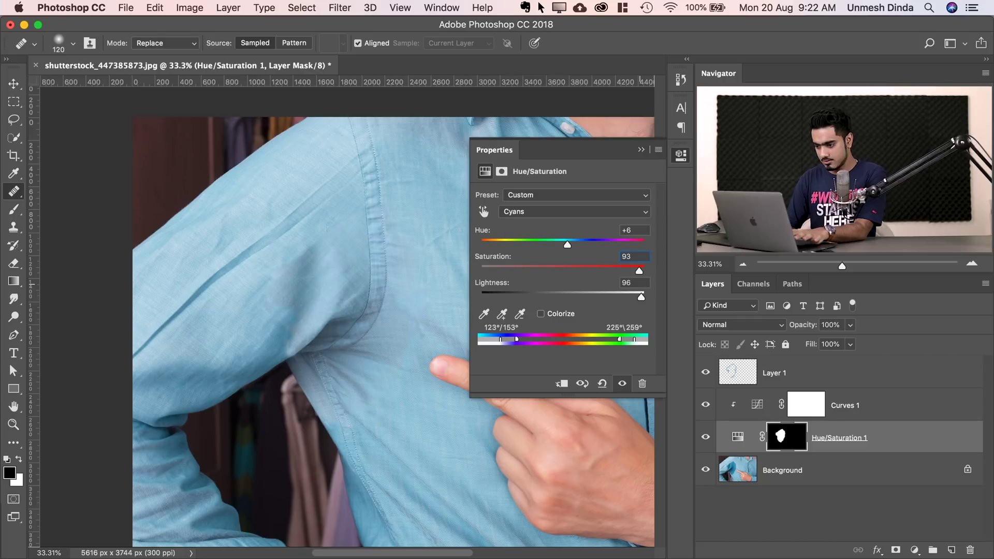
left_click(642, 149)
- Make Layer 1 active and heal the rough, discoloured patch on the sleeve beside the fold, sampling the clean fabric around it
left_click_drag(287, 276, 357, 259)
left_click_drag(247, 326, 265, 326)
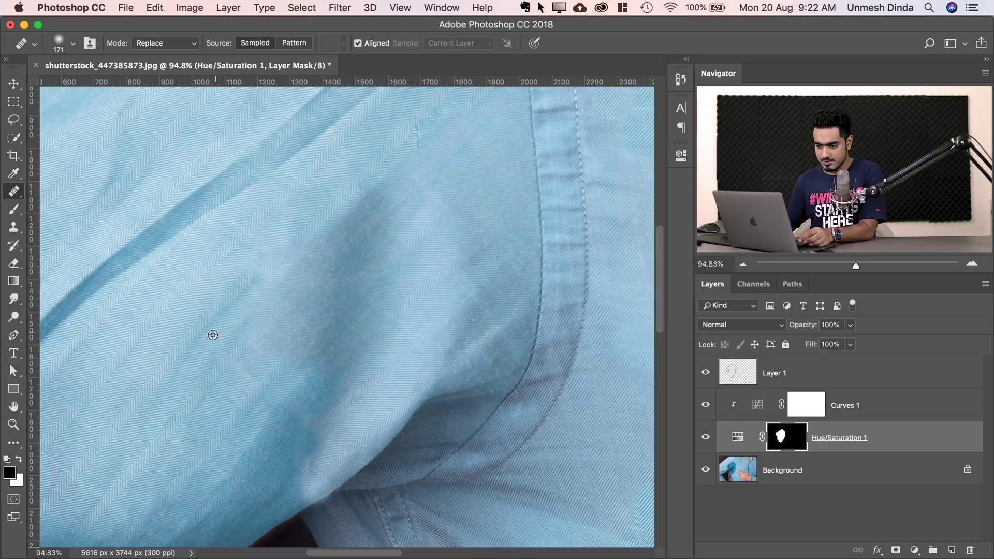
left_click(275, 327, "alt")
left_click(266, 317)
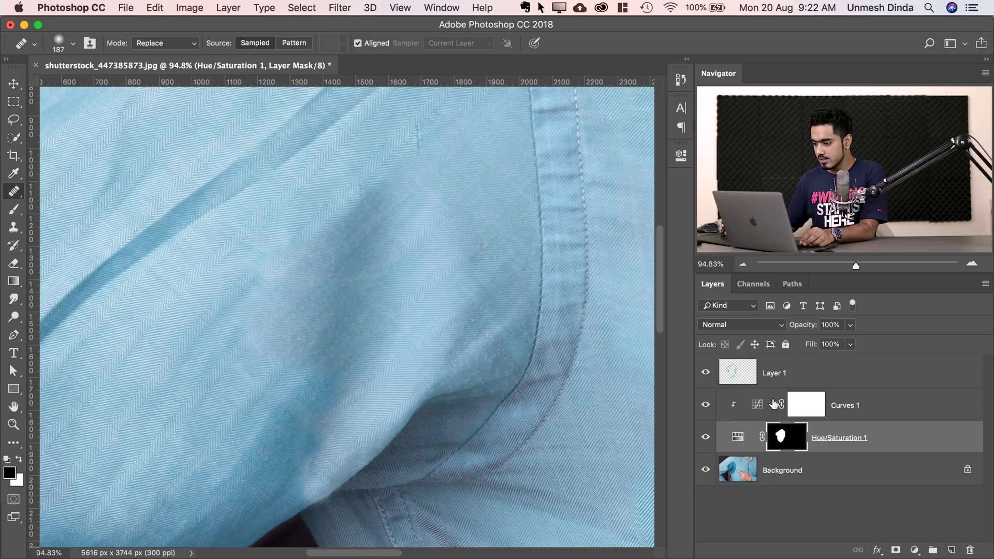
left_click(787, 372)
left_click(387, 305)
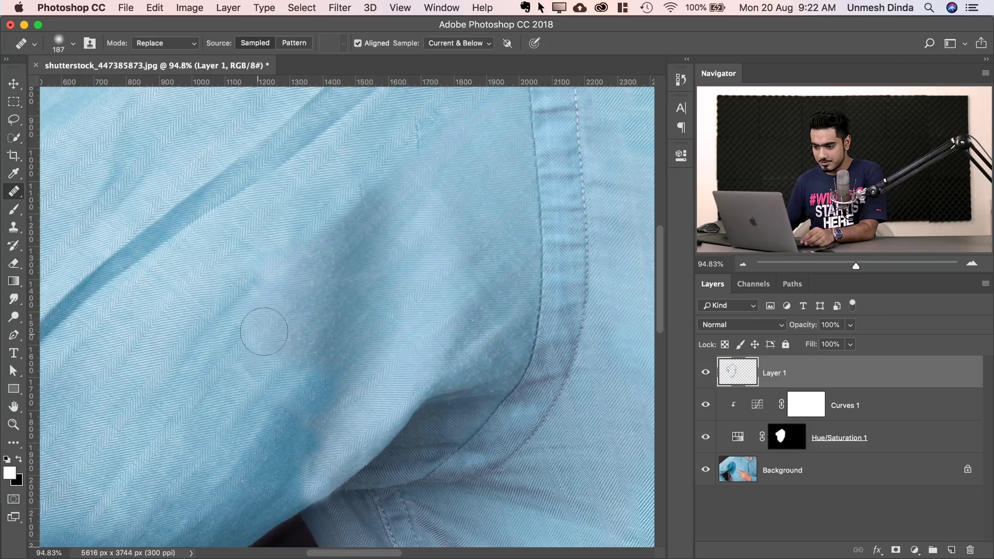
left_click(297, 308)
mouse_move(381, 299)
left_mouse_down()
mouse_move(325, 301)
mouse_move(337, 306)
left_mouse_up()
mouse_move(381, 209)
left_mouse_down()
mouse_move(416, 227)
mouse_move(375, 227)
mouse_move(404, 258)
left_mouse_up()
scroll(385, 208, "up", 5)
scroll(414, 217, "down", 6)
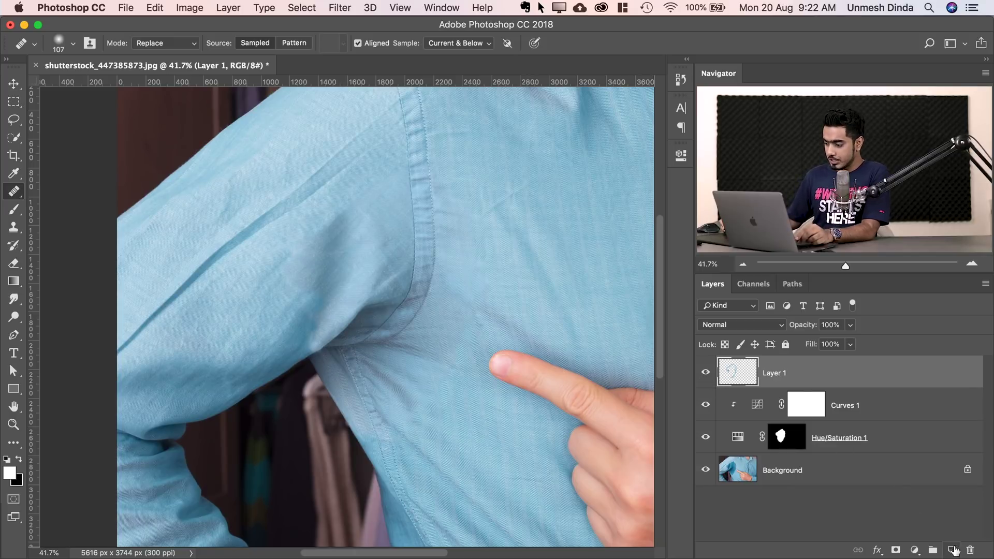
- Add a new blank layer above Layer 1 and set the eyedropper's sample size to 11 by 11 Average
left_click(951, 550)
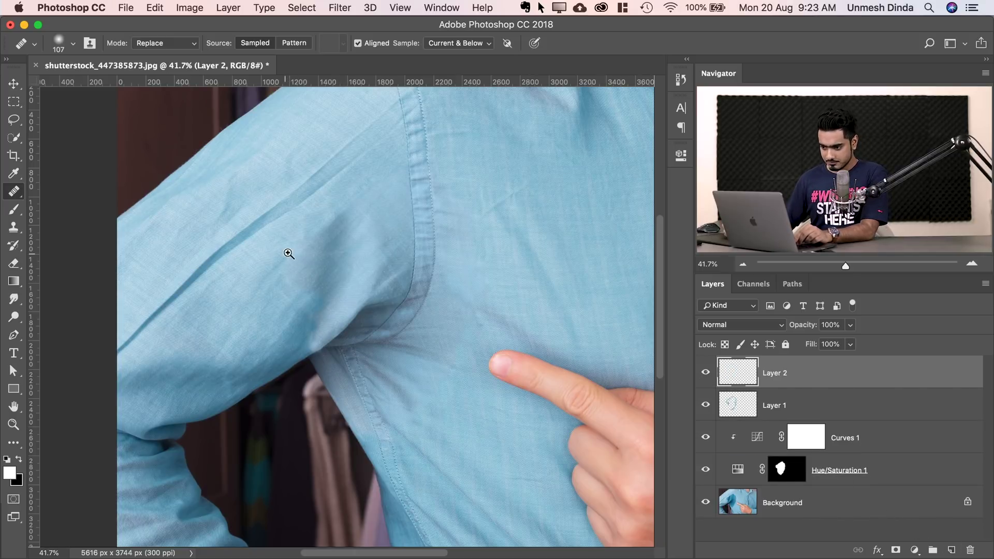
scroll(293, 256, "up", 5)
key("b")
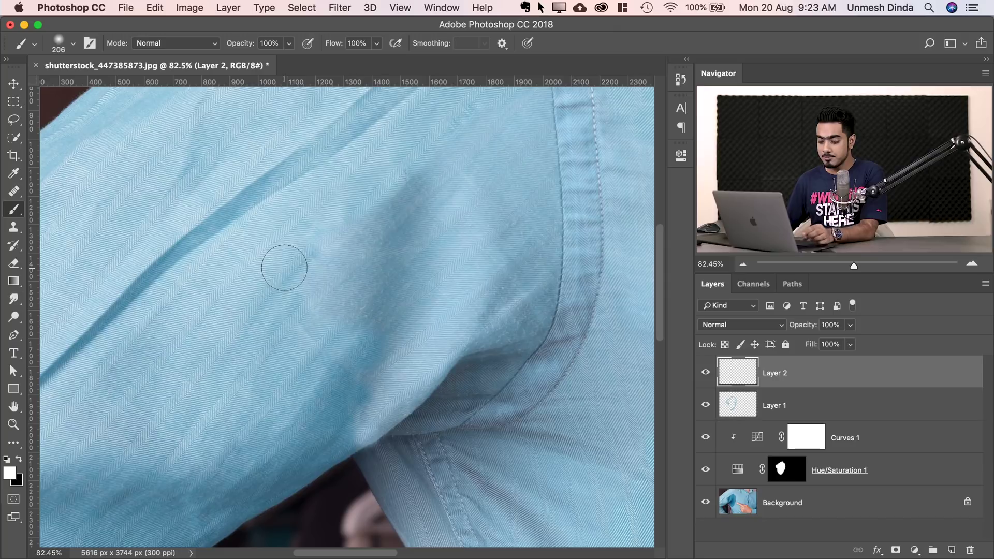
left_click(15, 175)
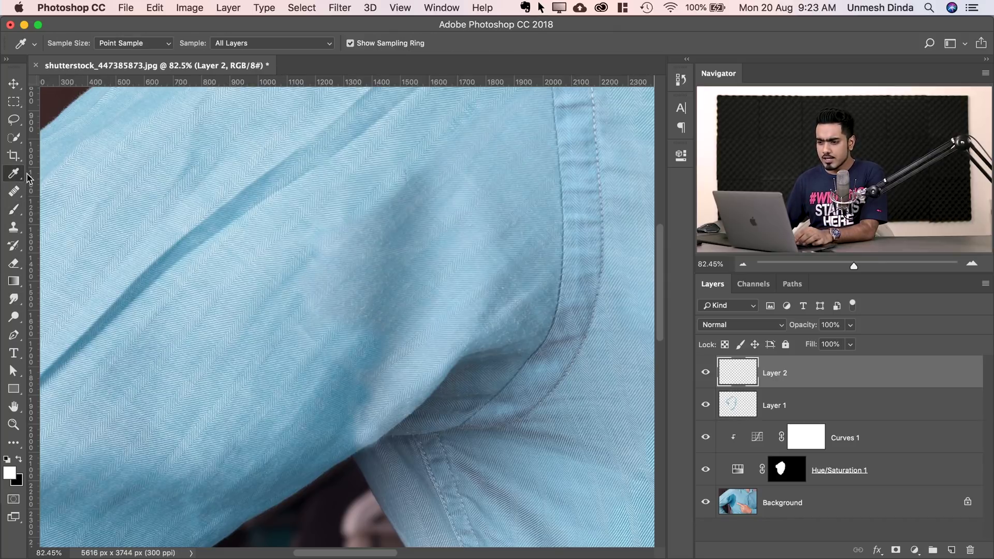
left_click(159, 47)
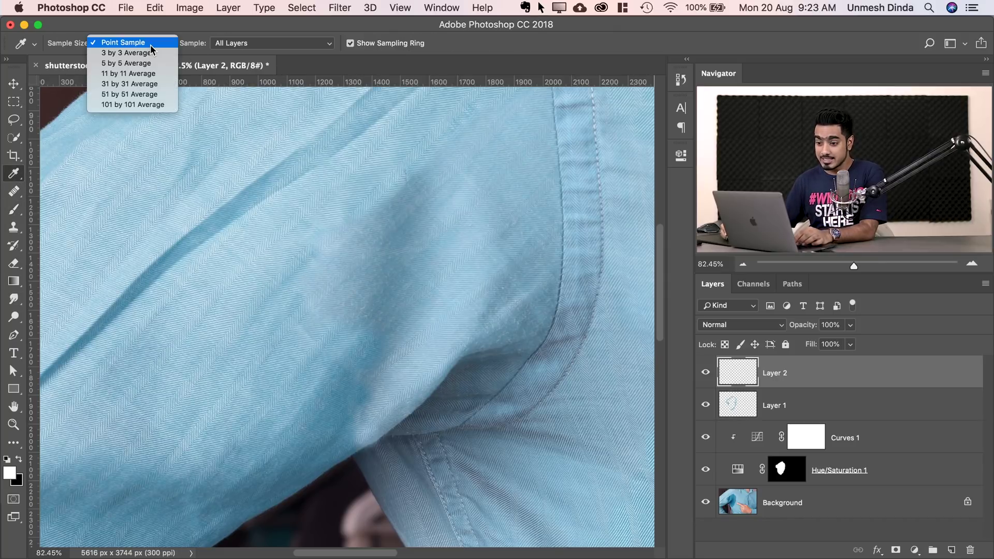
left_click(158, 75)
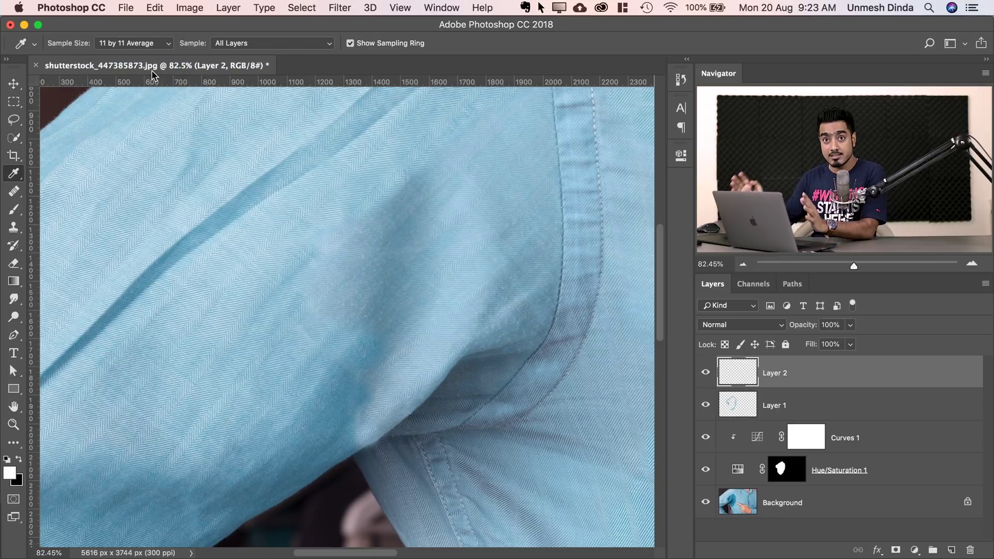
scroll(241, 251, "up", 2)
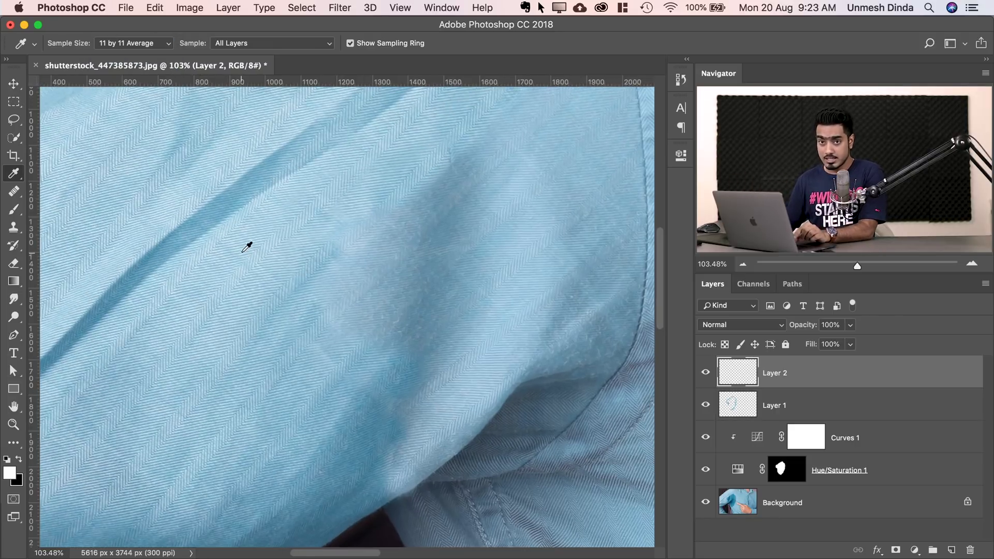
- Paint sampled shirt blue over the greyish sleeve patch on Layer 2 with a 290 px brush, and set the layer's blend mode to Color
left_click(15, 209)
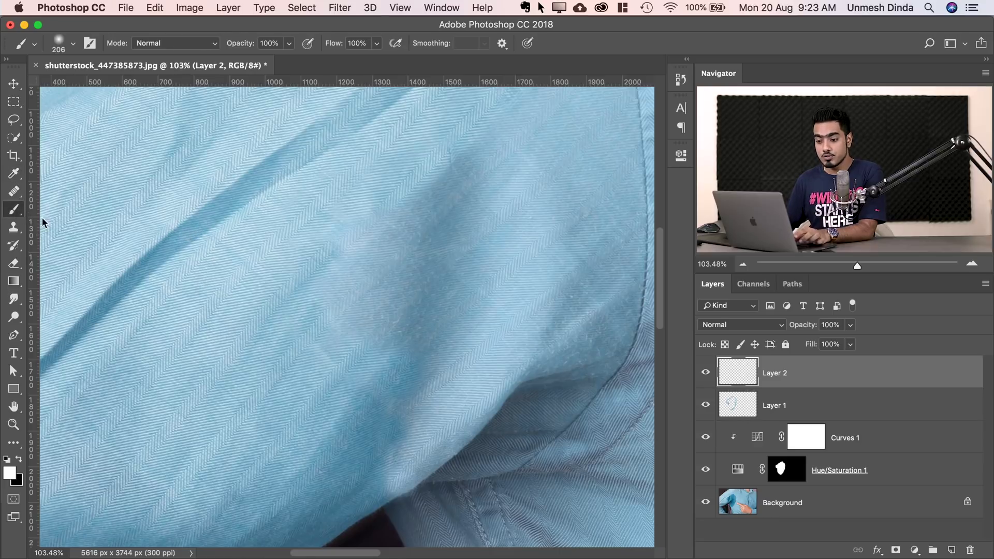
left_click_drag(247, 256, 218, 249)
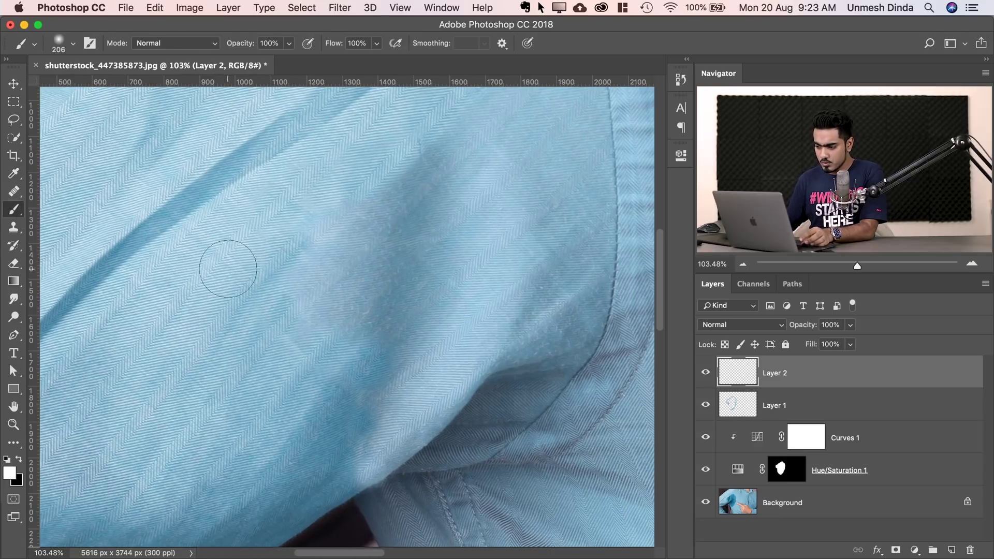
left_click(282, 301, "alt")
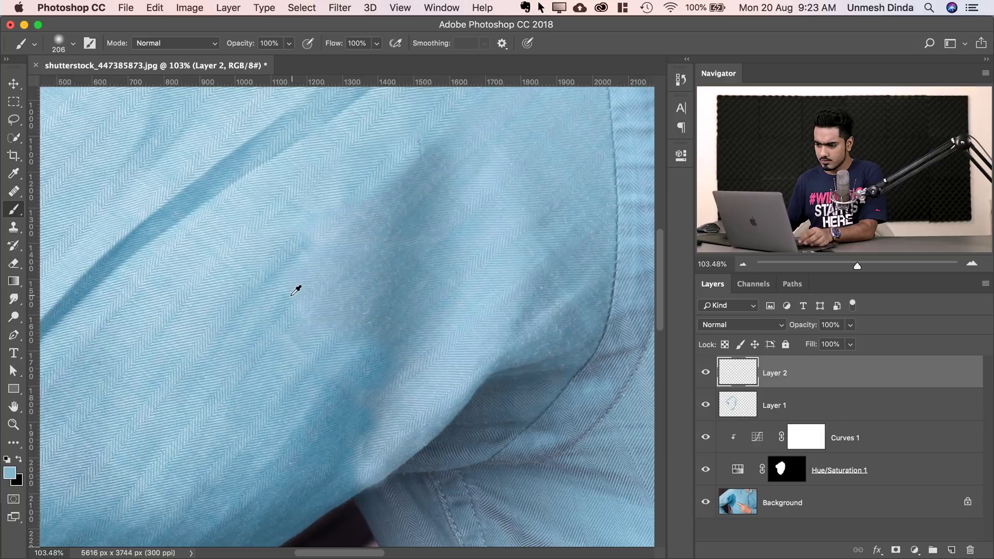
left_click_drag(319, 272, 357, 270)
left_click(362, 233)
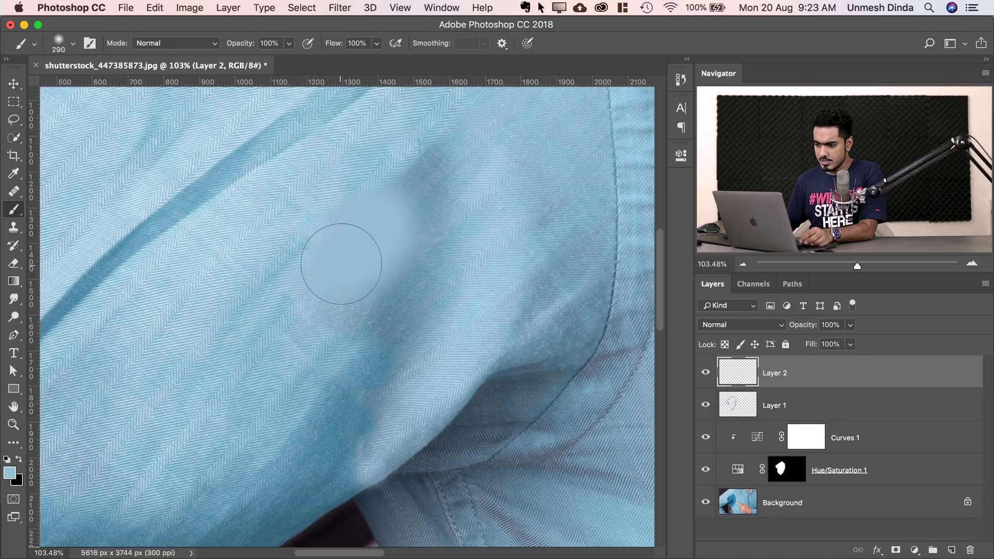
left_click(381, 308)
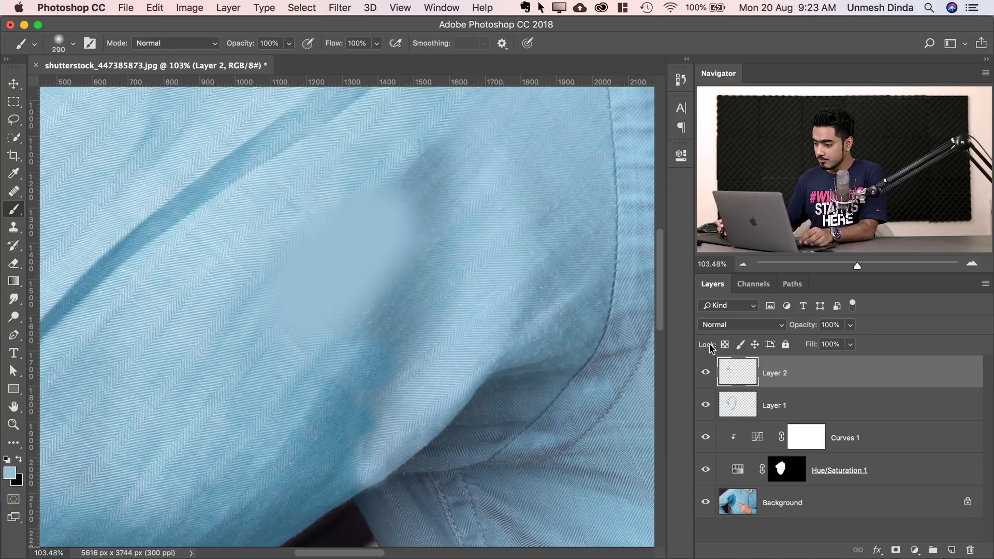
left_click(740, 324)
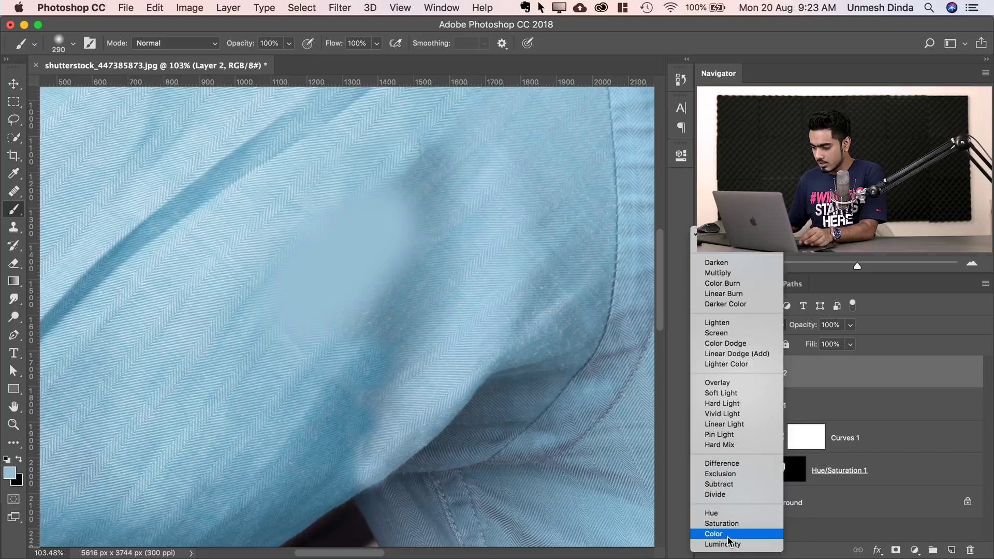
left_click(727, 533)
- Sample nearby fabric colours and paint over the remaining uneven tint on the lower sleeve near the underarm
left_click_drag(307, 353, 277, 360)
left_click(312, 366, "alt")
mouse_move(364, 338)
left_mouse_down()
mouse_move(344, 324)
mouse_move(312, 331)
left_mouse_up()
left_click(327, 383, "alt")
mouse_move(358, 371)
left_mouse_down()
mouse_move(386, 336)
mouse_move(321, 317)
mouse_move(346, 317)
mouse_move(373, 266)
mouse_move(362, 353)
left_mouse_up()
- Paint sampled blue along the armhole seam and the adjoining fabric to even out its tint
left_click_drag(448, 223, 458, 223)
left_click_drag(458, 233, 449, 328)
mouse_move(468, 268)
left_mouse_down()
mouse_move(409, 270)
mouse_move(424, 276)
left_mouse_up()
mouse_move(458, 305)
left_mouse_down()
mouse_move(409, 233)
mouse_move(500, 314)
mouse_move(480, 297)
mouse_move(488, 249)
mouse_move(498, 300)
left_mouse_up()
left_click(480, 378, "alt")
left_click_drag(459, 365, 475, 317)
- Resample the shirt blue repeatedly and paint over the off-colour fabric below the underarm and beside the side seam
left_click(440, 398, "alt")
left_click(404, 318, "alt")
left_click(444, 403, "alt")
left_click_drag(447, 371, 471, 350)
left_click(400, 410, "alt")
left_click_drag(406, 369, 399, 337)
mouse_move(470, 392)
left_mouse_down()
mouse_move(434, 355)
mouse_move(488, 338)
left_mouse_up()
left_click(482, 399, "alt")
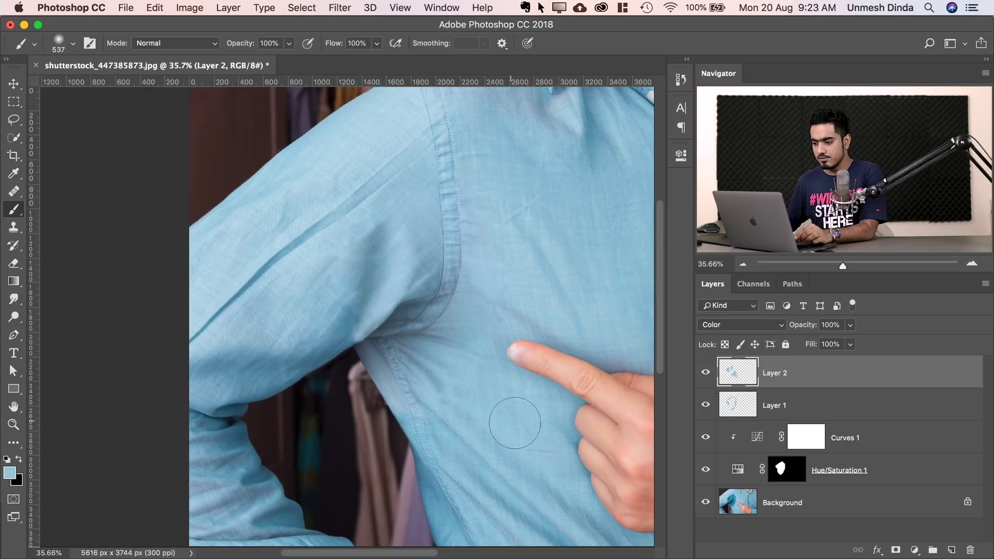
- Sample the blue near the side seam and colour the shirt's outer edge below the underarm with a 290 px brush
left_click(410, 432, "alt")
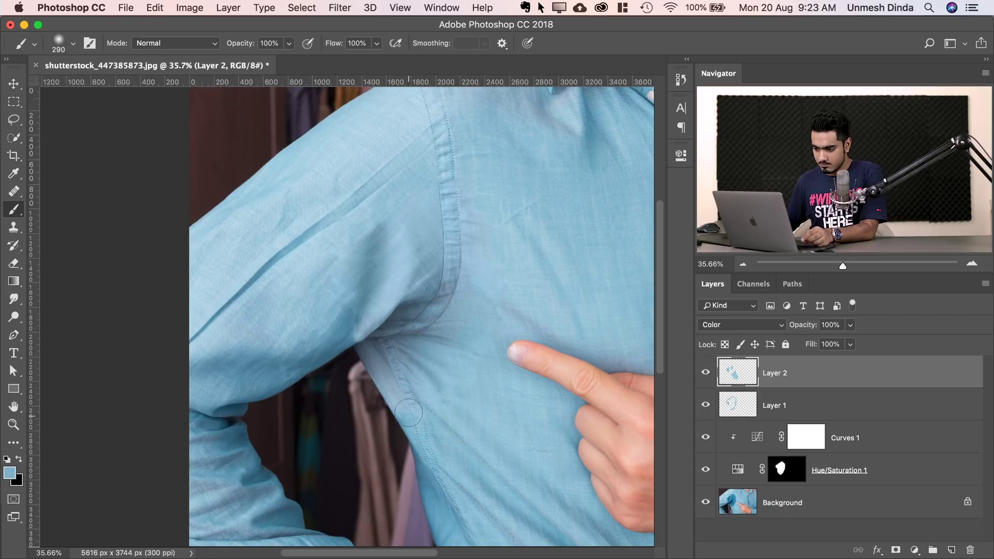
mouse_move(374, 362)
left_mouse_down()
mouse_move(411, 416)
mouse_move(433, 428)
left_mouse_up()
scroll(408, 378, "up", 3)
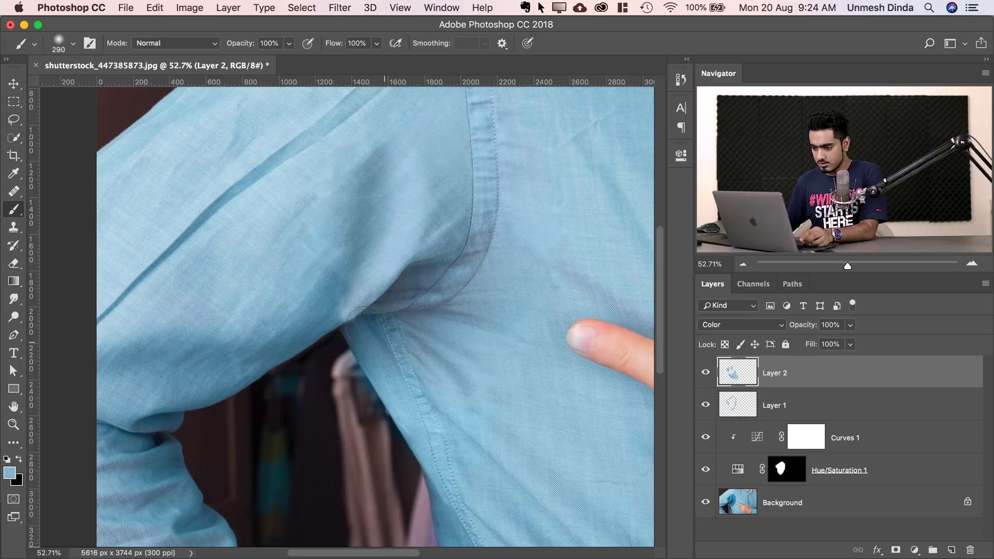
- Enlarge the brush to 473 px and paint sampled blue over the purplish chest fabric beside the armhole seam
scroll(482, 406, "down", 5)
scroll(505, 270, "up", 4)
mouse_move(514, 252)
left_mouse_down()
mouse_move(537, 252)
mouse_move(529, 252)
mouse_move(534, 267)
left_mouse_up()
left_click(528, 252, "alt")
- Switch to the Healing Brush on Layer 1 at 127 px and heal the dark spot on the chest above the fingertip
scroll(534, 267, "up", 5)
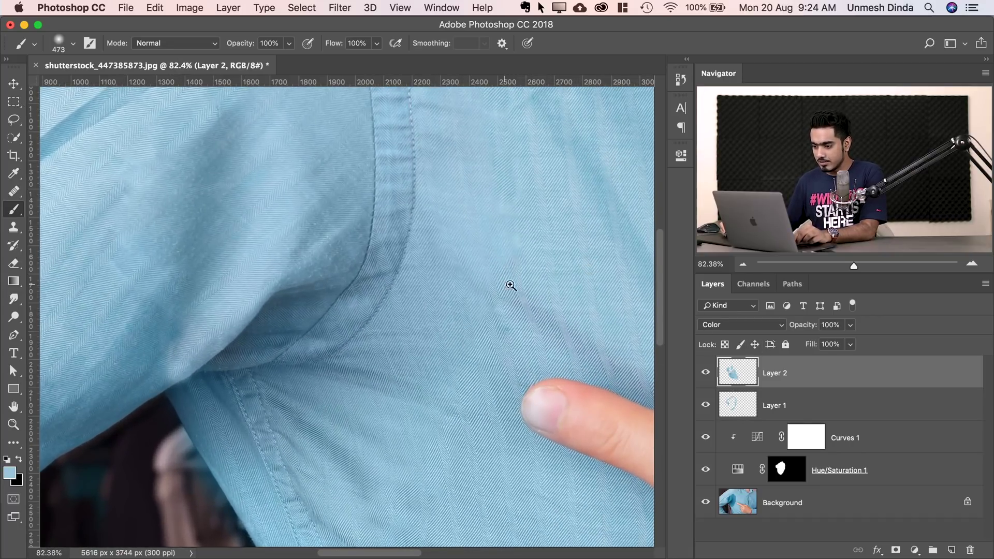
scroll(522, 293, "up", 2)
key("alt+bracketleft")
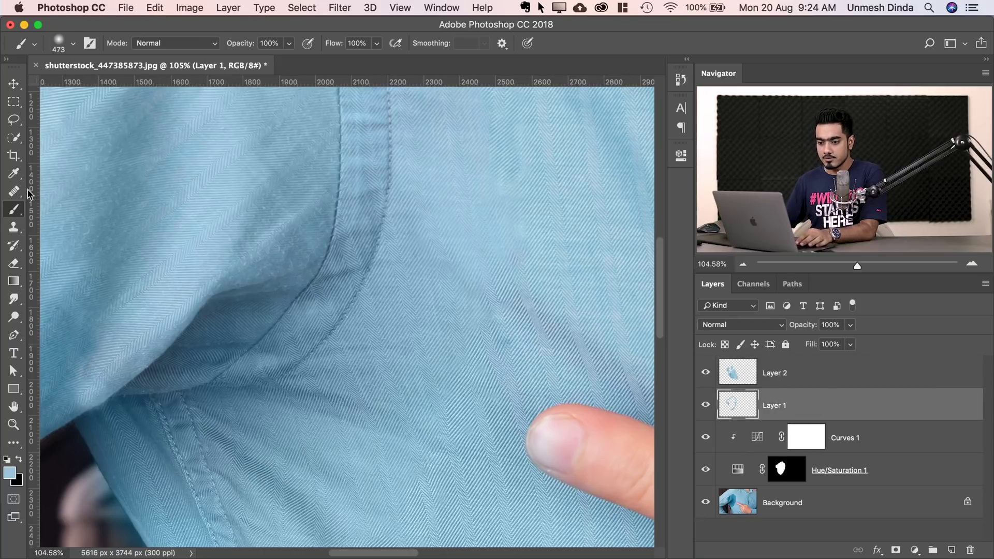
left_click(16, 192)
left_click_drag(348, 274, 353, 274)
left_click(464, 289, "ctrl+alt")
left_click(497, 312, "alt")
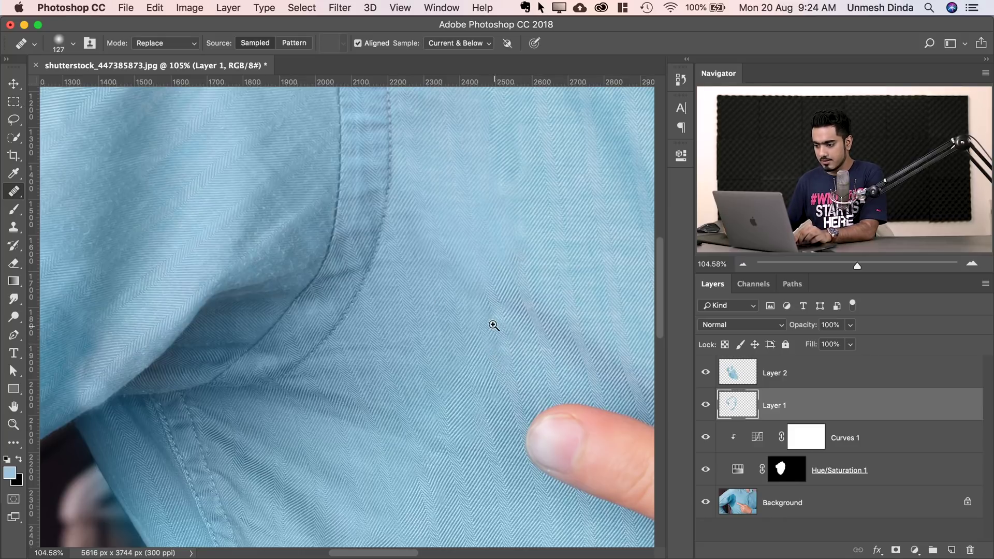
left_click_drag(487, 325, 408, 339)
- Fit the whole image in view and show only the Background layer to compare with the original stain
key("super+0")
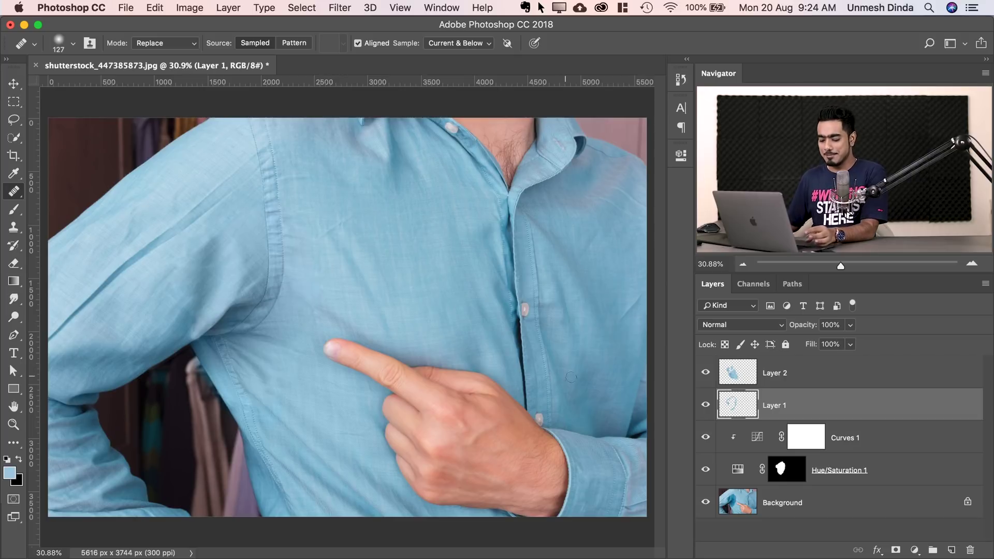
left_click(706, 503, "alt")
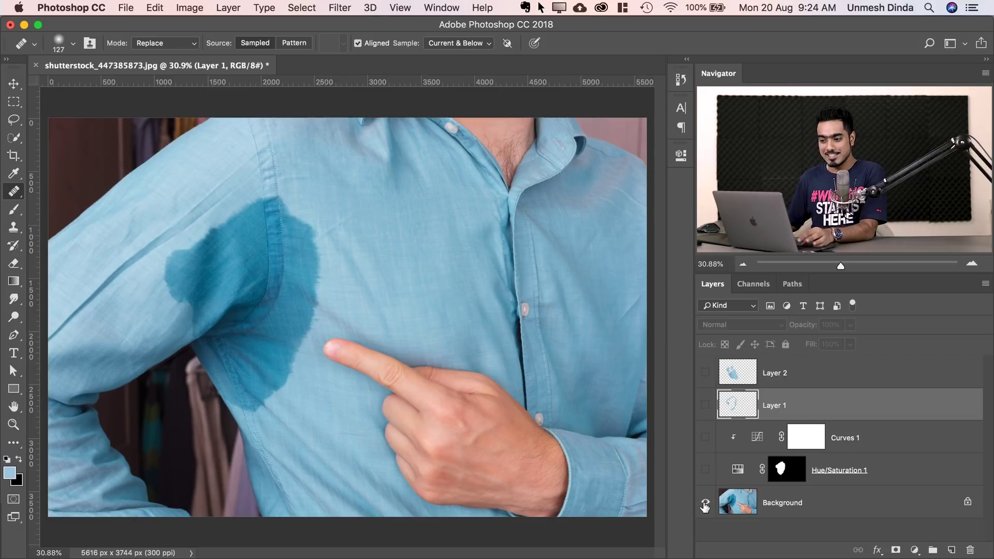